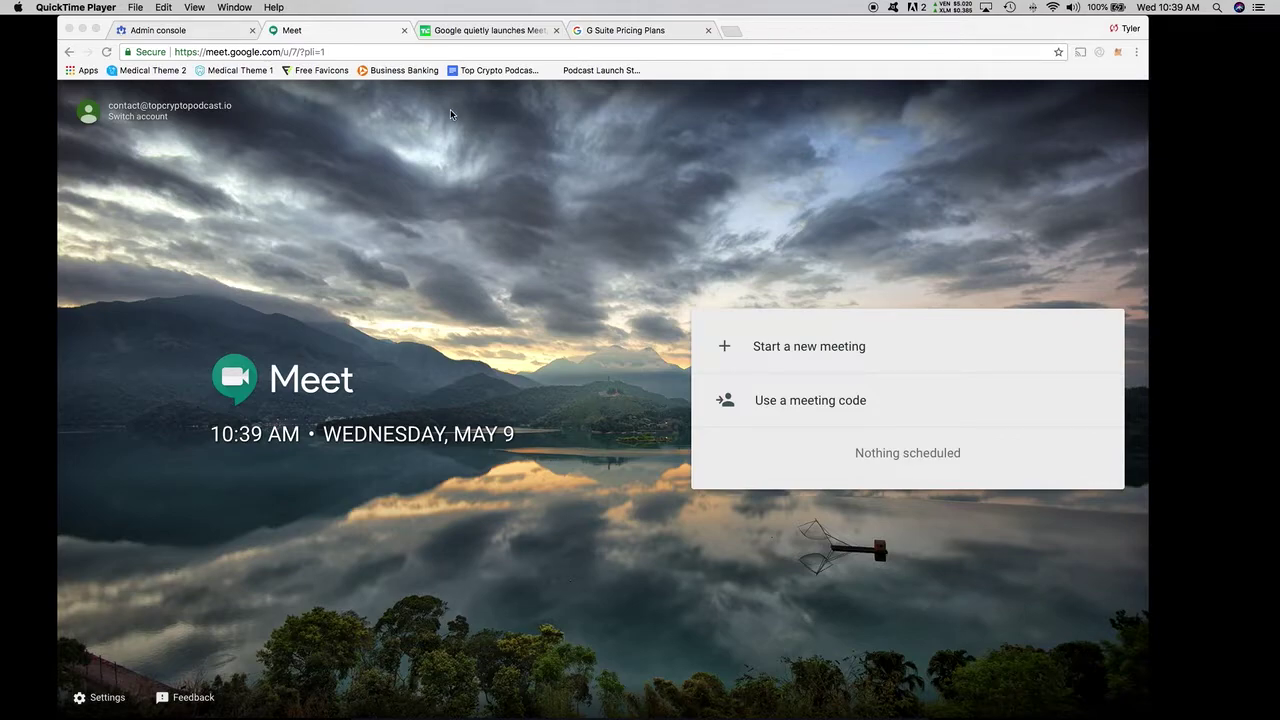
Step: Read through the TechCrunch article on Meet's launch, then close the article tab
left_click(487, 30)
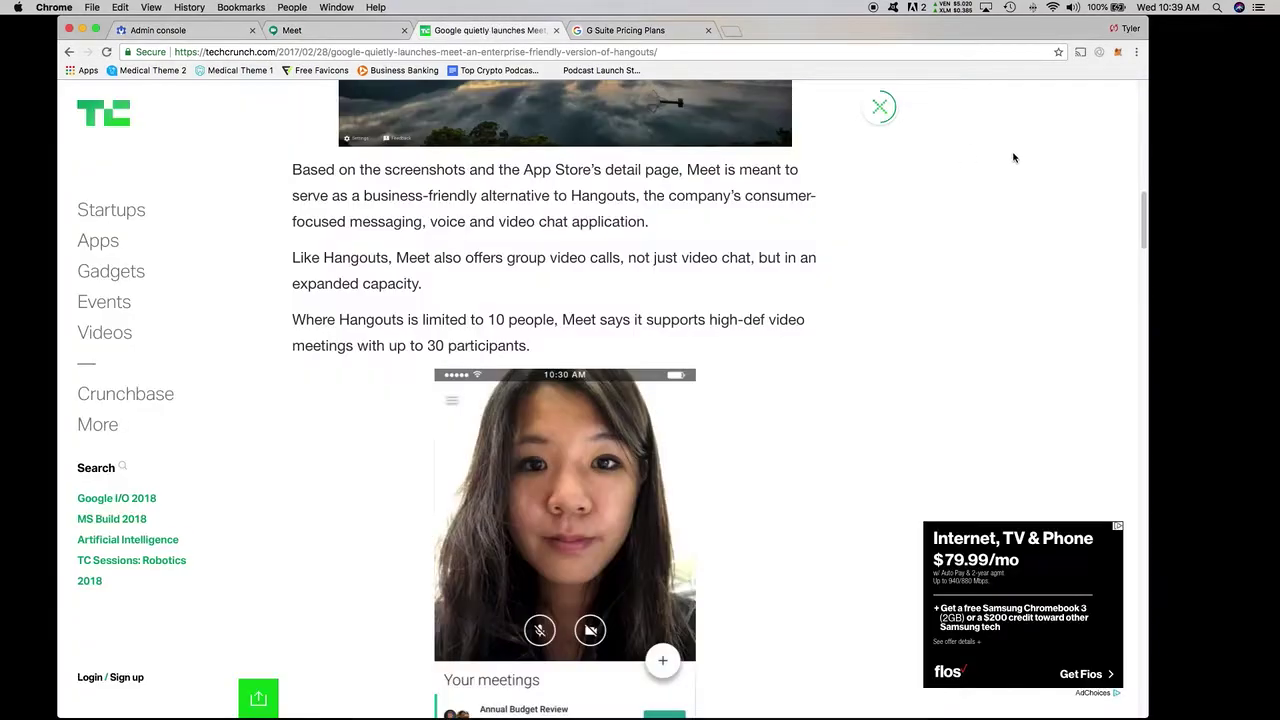
left_click_drag(1143, 220, 1138, 94)
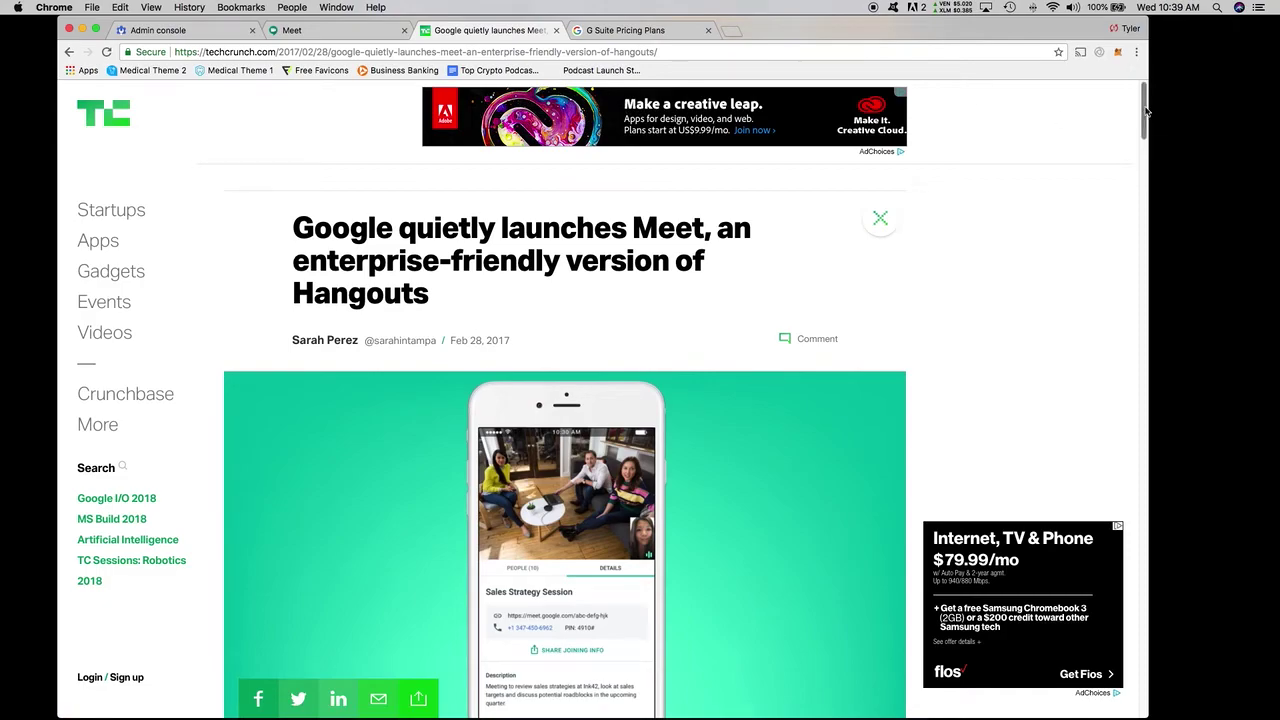
left_click_drag(1147, 112, 1146, 167)
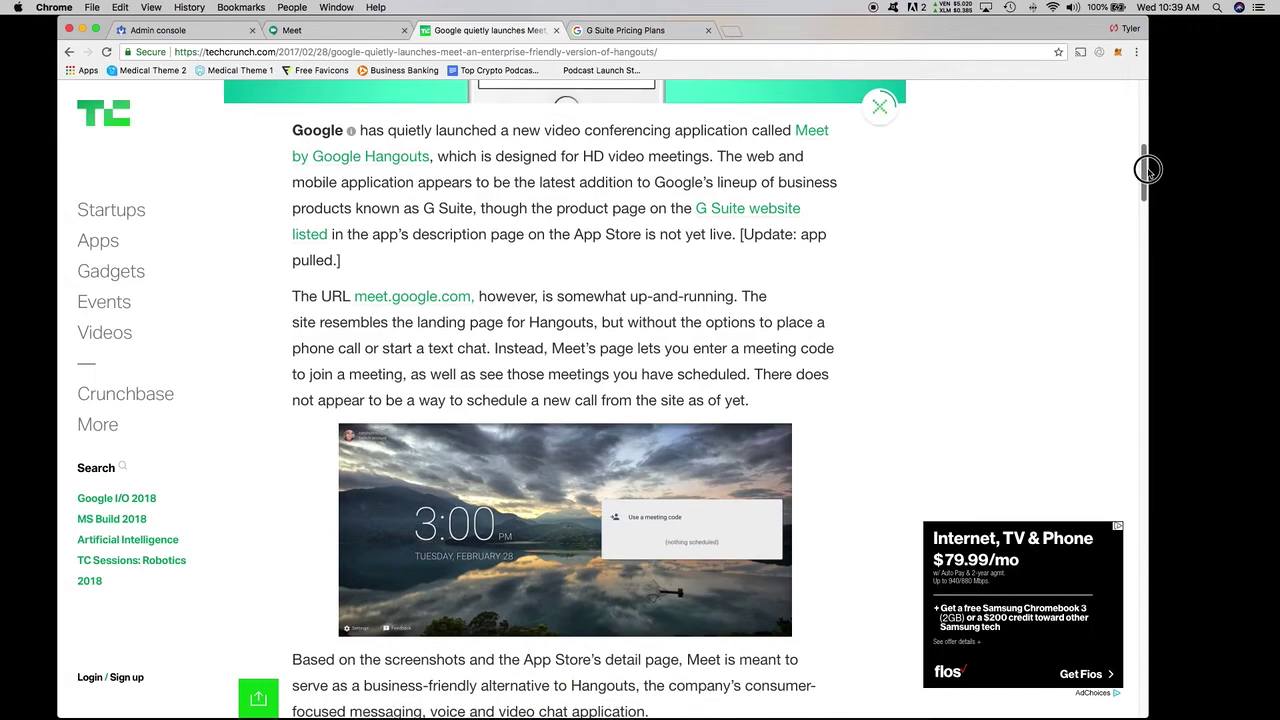
scroll(742, 364, "down", 3)
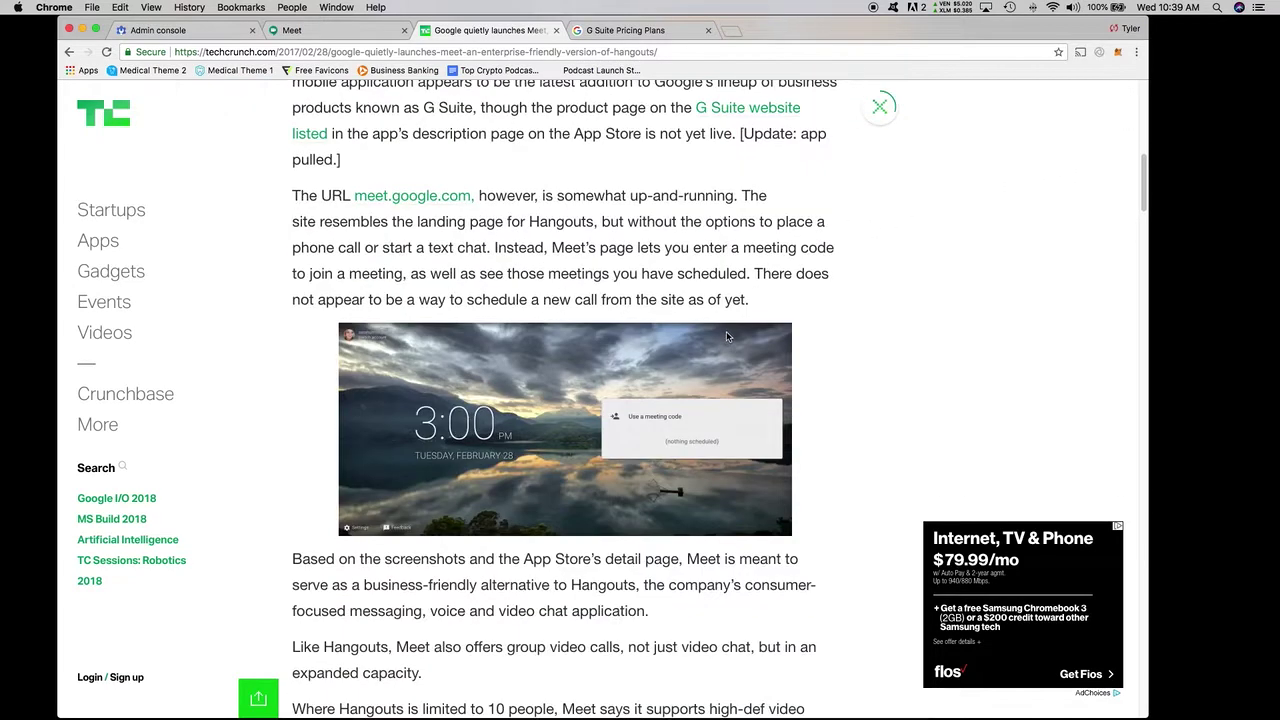
scroll(726, 333, "down", 3)
scroll(726, 338, "down", 1)
left_click_drag(527, 560, 540, 533)
left_click(535, 564)
left_click(621, 522)
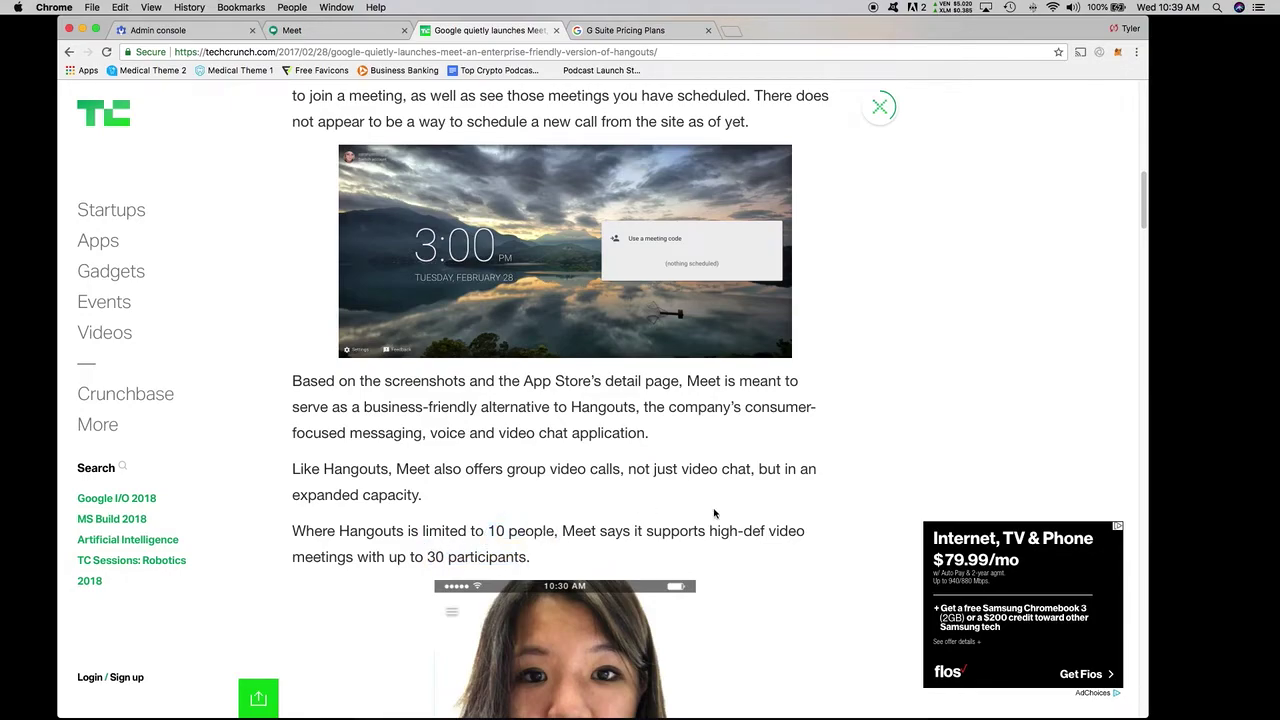
scroll(765, 458, "up", 1)
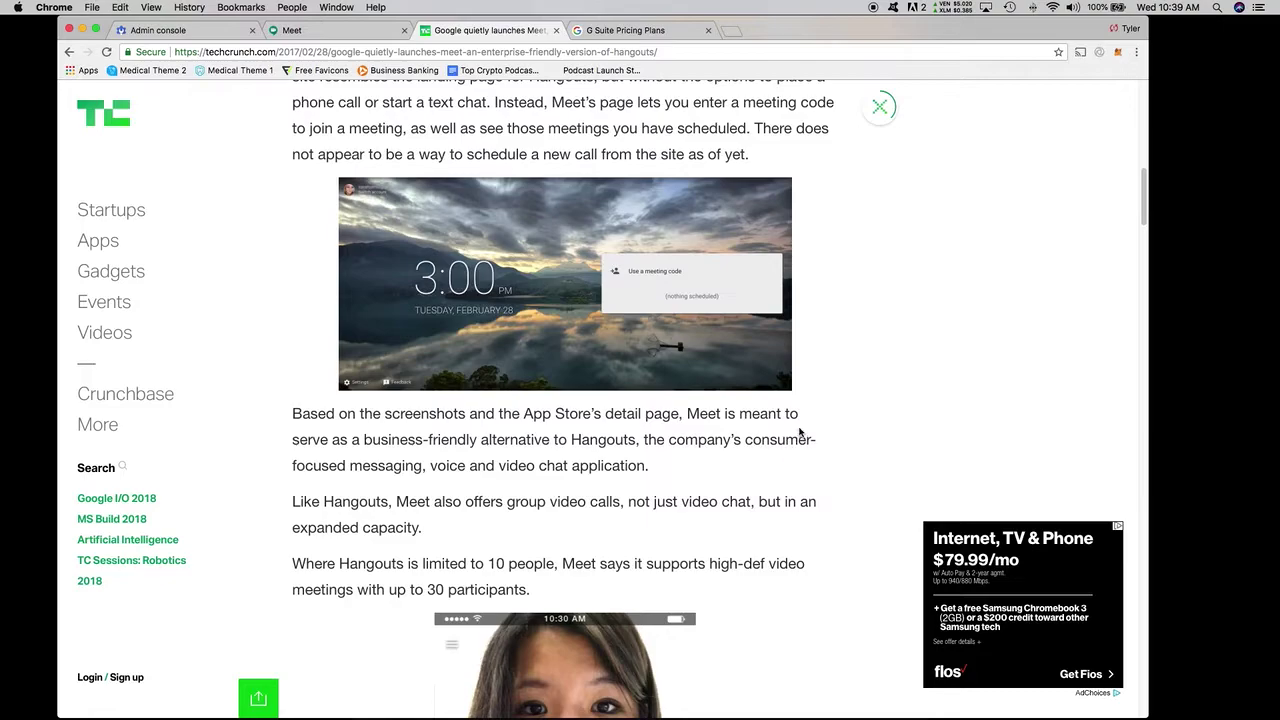
scroll(803, 428, "up", 5)
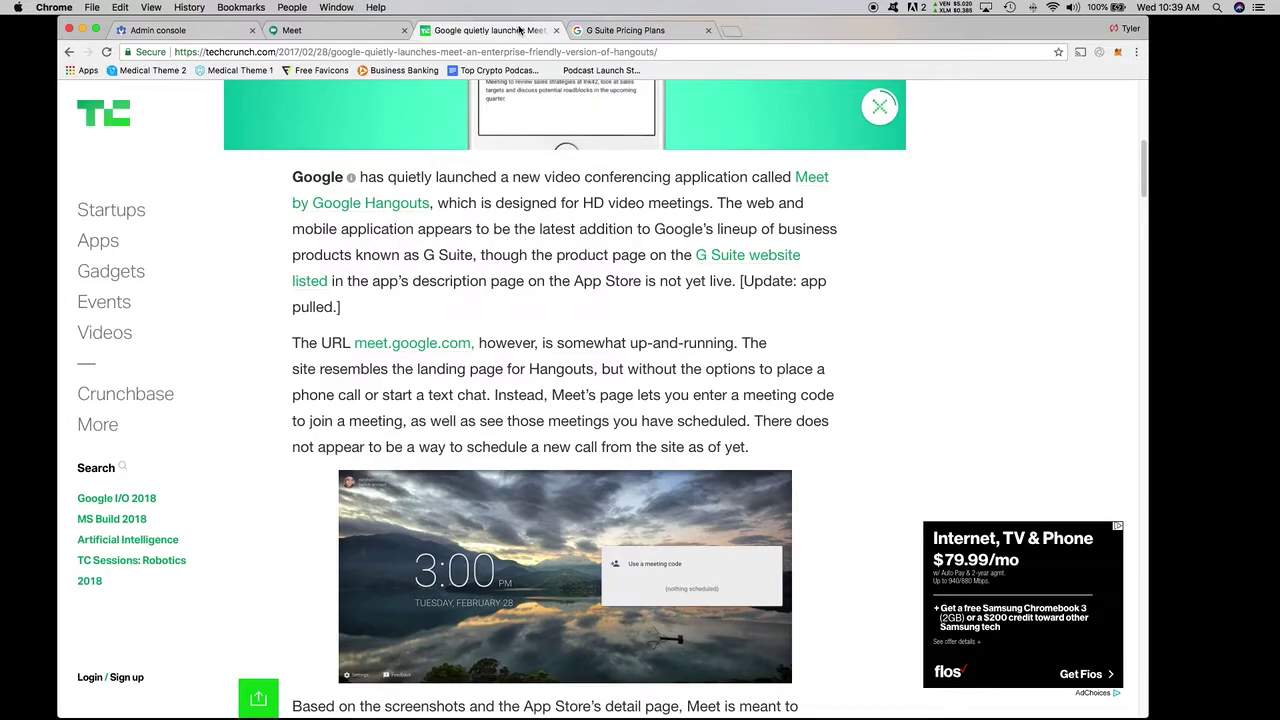
left_click(555, 31)
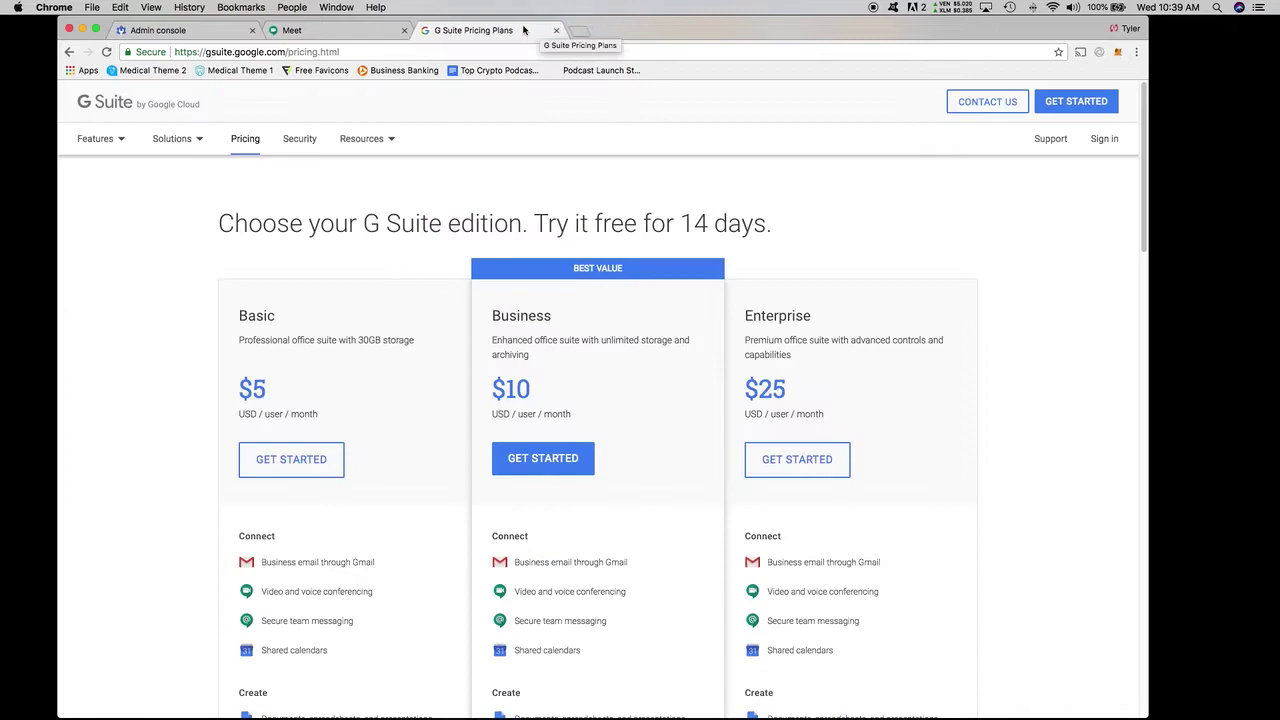
Step: From the Meet start page, start a new meeting and show its More options menu
left_click(385, 32)
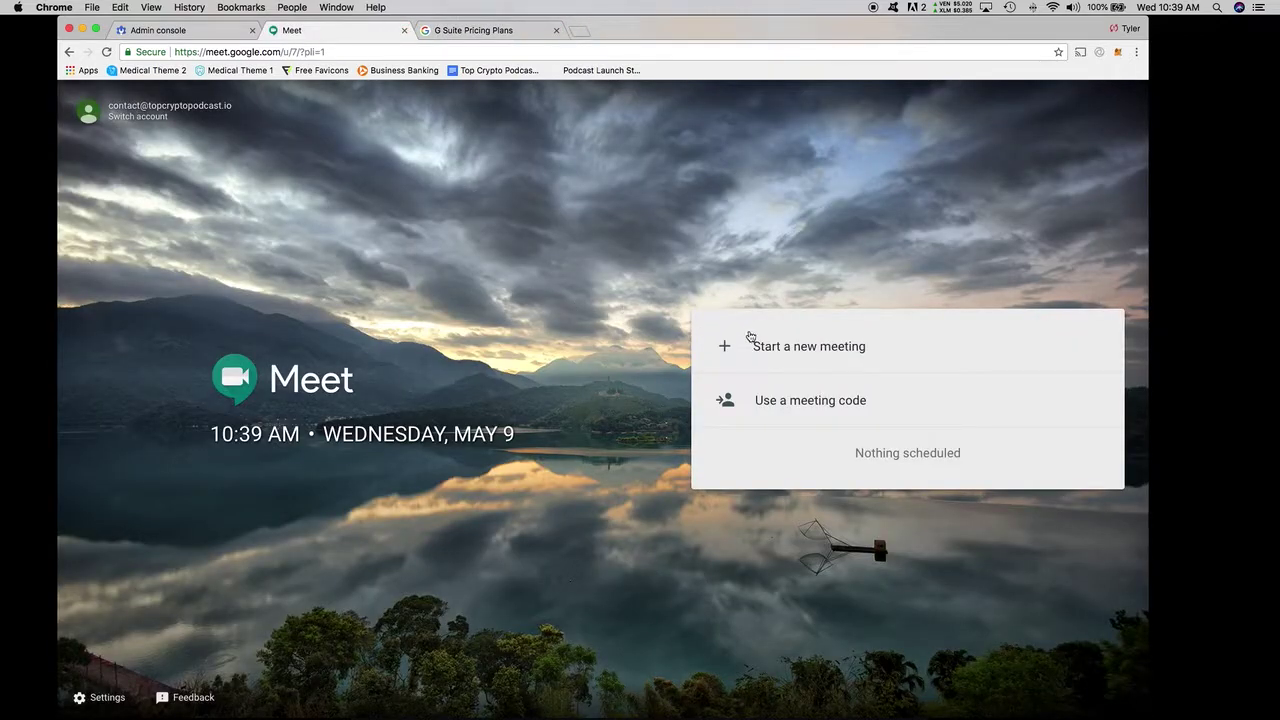
left_click(799, 350)
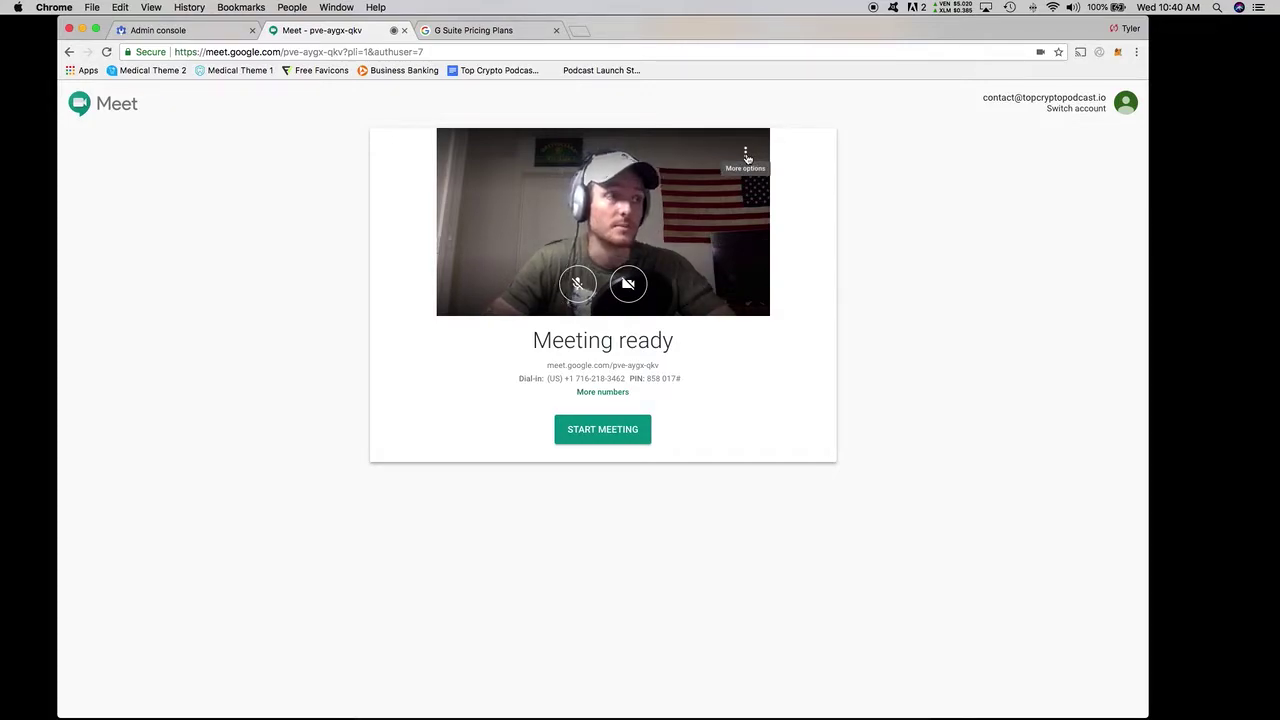
left_click(746, 155)
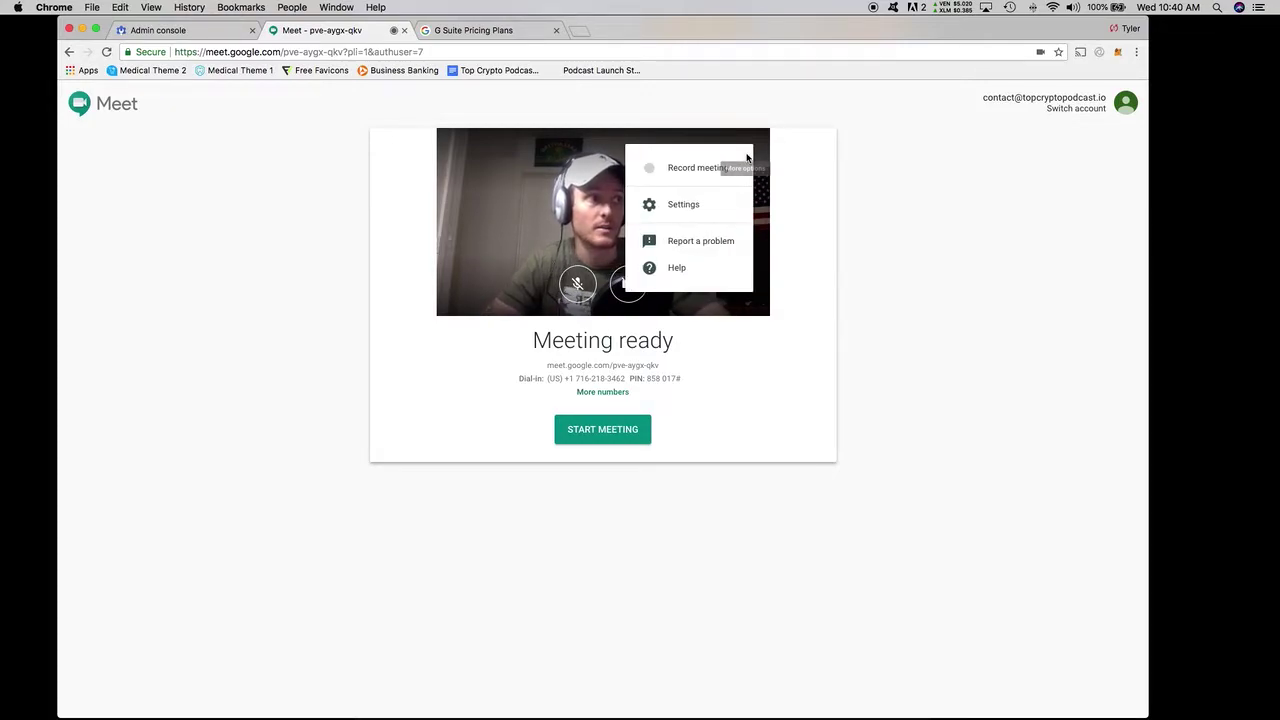
Step: Check the camera, microphone, speaker and 720p resolution settings under General and Network, then close them
left_click(697, 204)
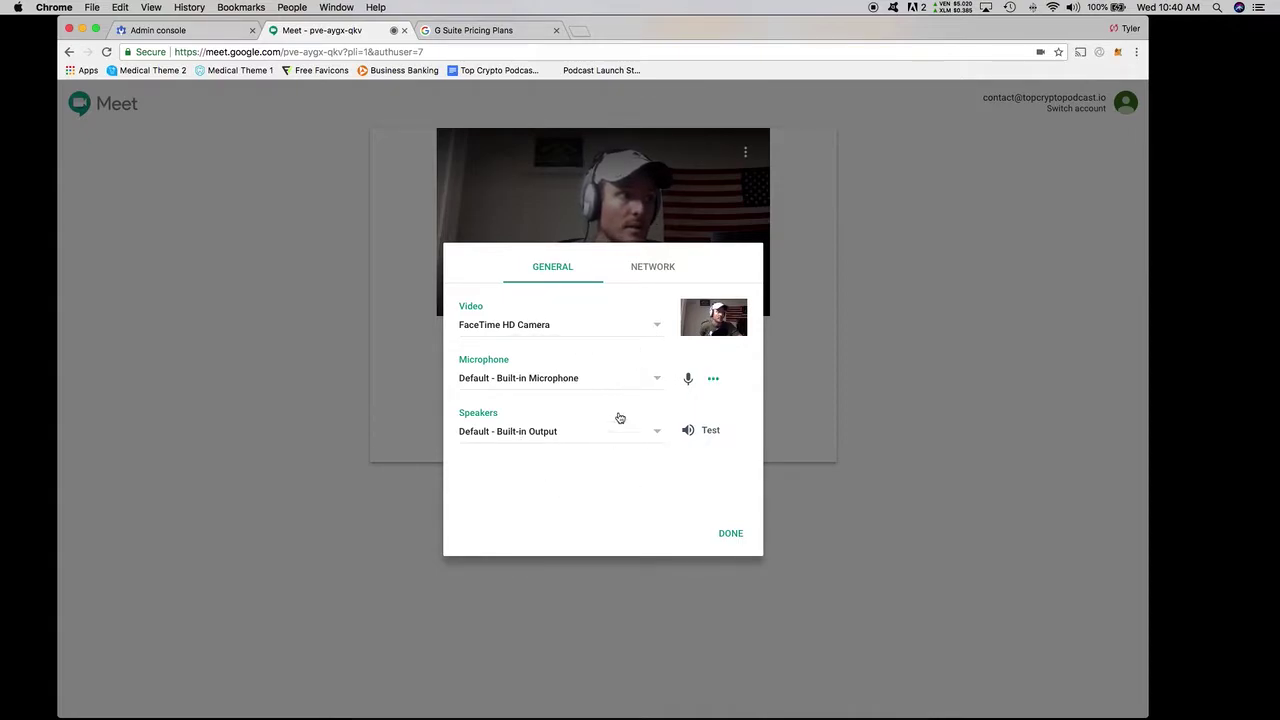
left_click(654, 268)
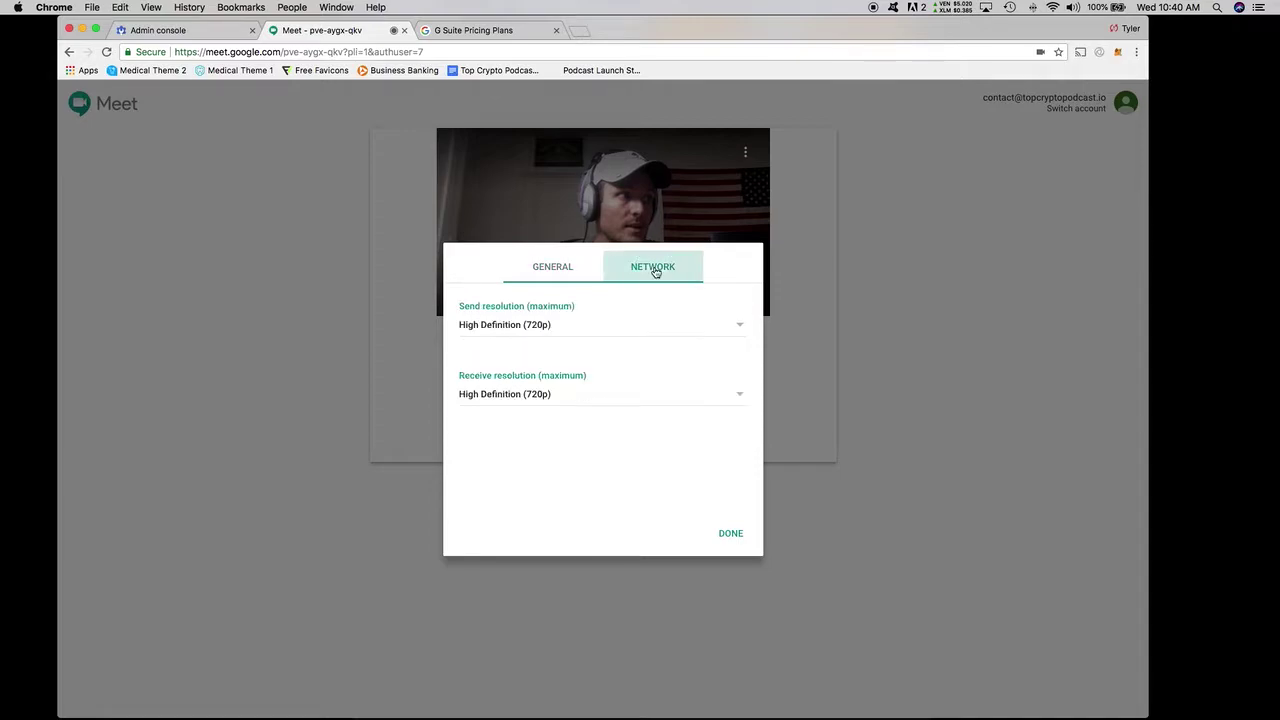
left_click(538, 267)
left_click(727, 534)
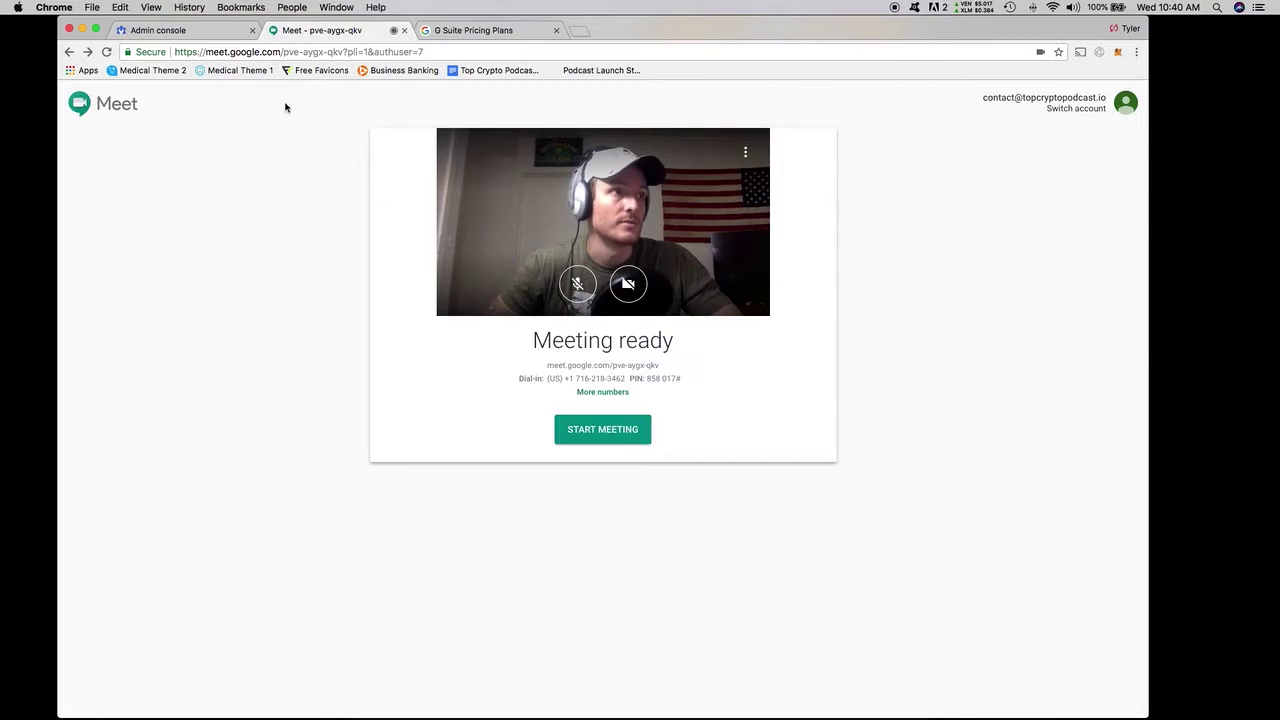
Step: Confirm Meet recording is allowed in the Admin console, return to its home, then view G Suite pricing
left_click(191, 33)
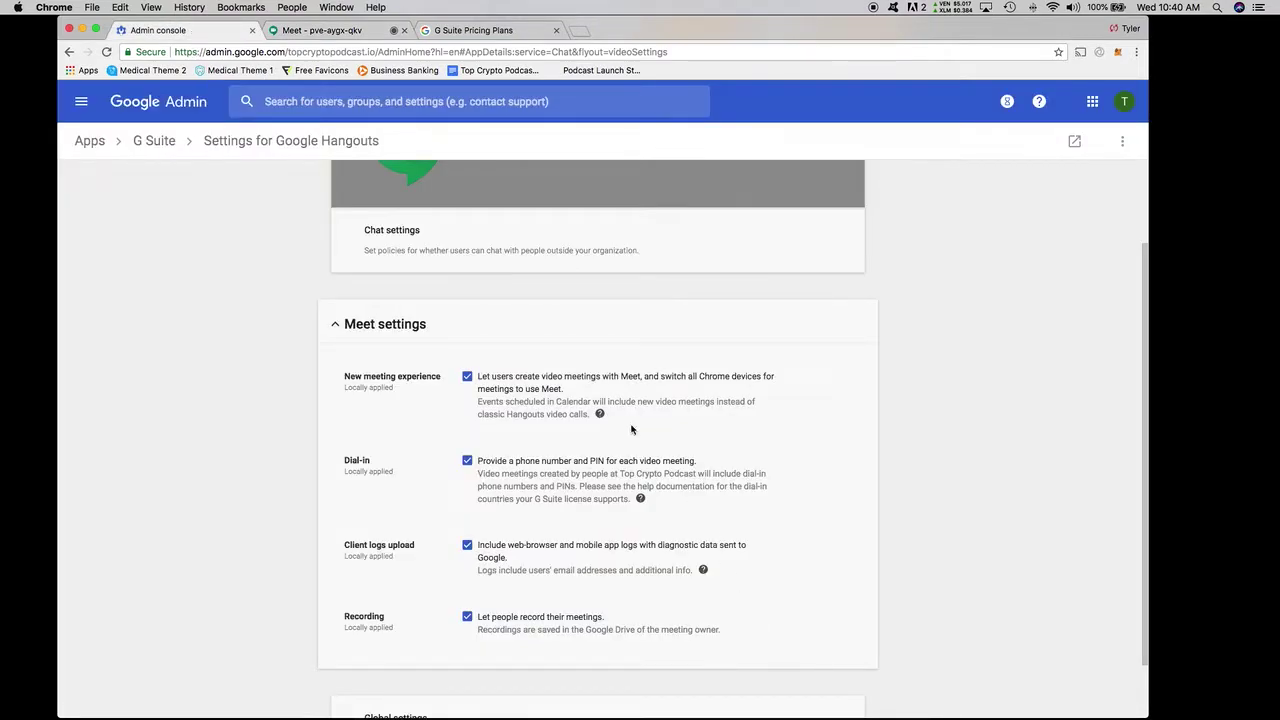
left_click(390, 323)
left_click(92, 141)
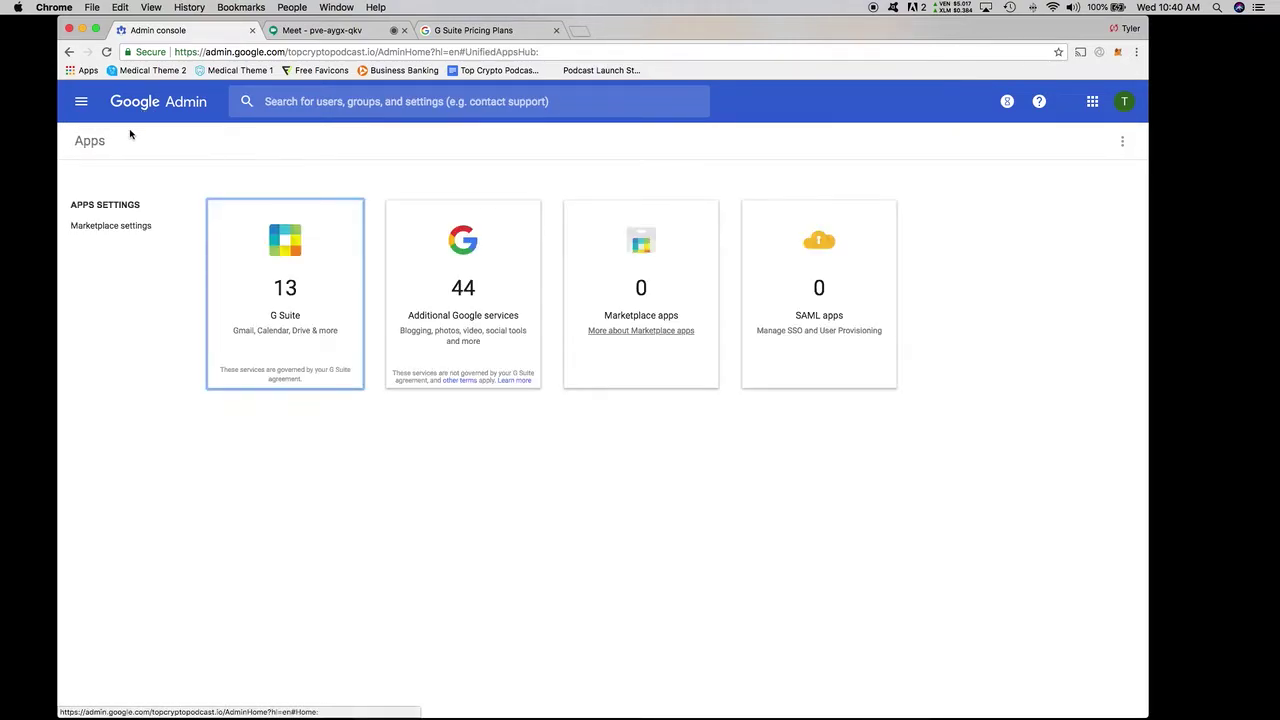
left_click(175, 105)
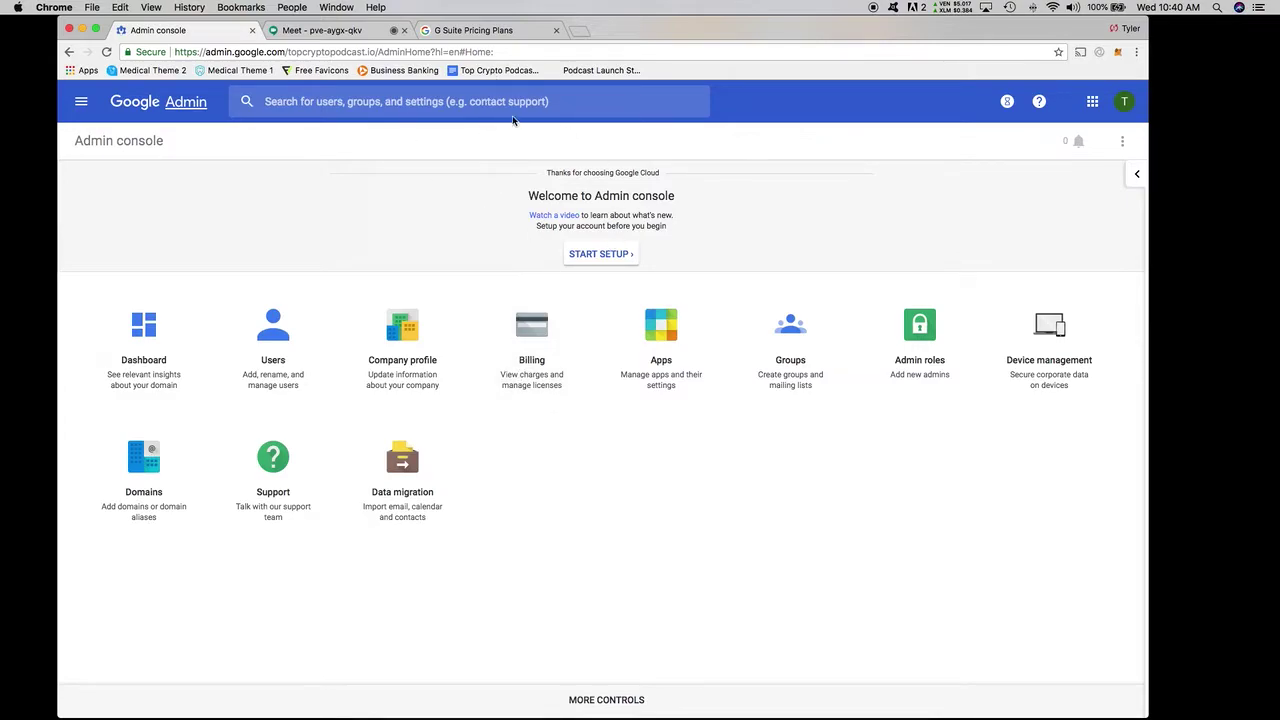
left_click(472, 30)
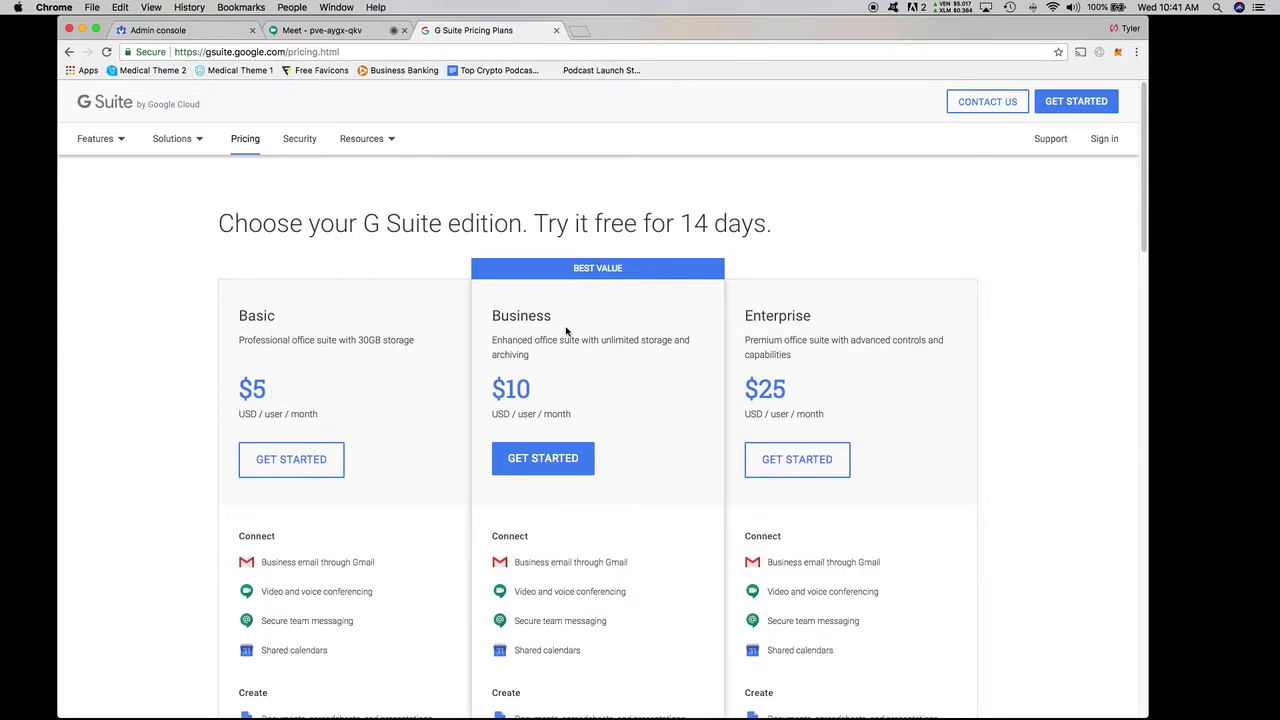
double_click(805, 318)
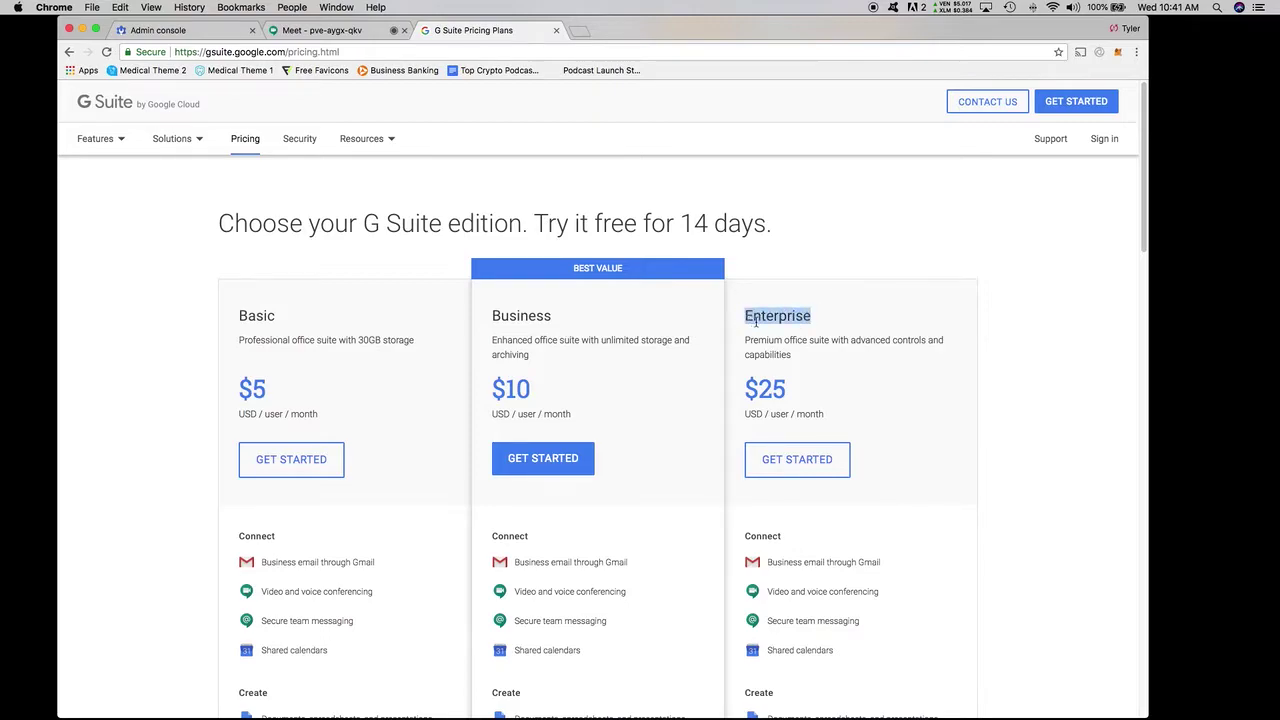
left_click(835, 334)
scroll(866, 366, "down", 5)
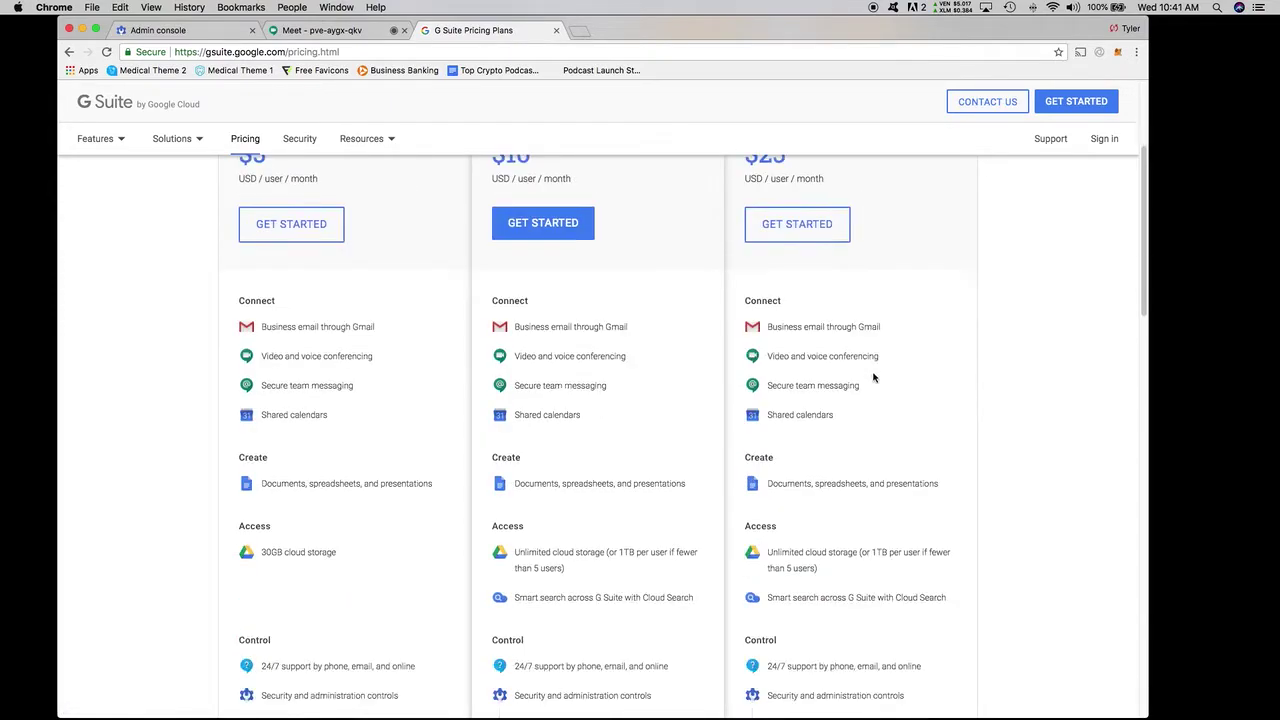
scroll(990, 367, "down", 1)
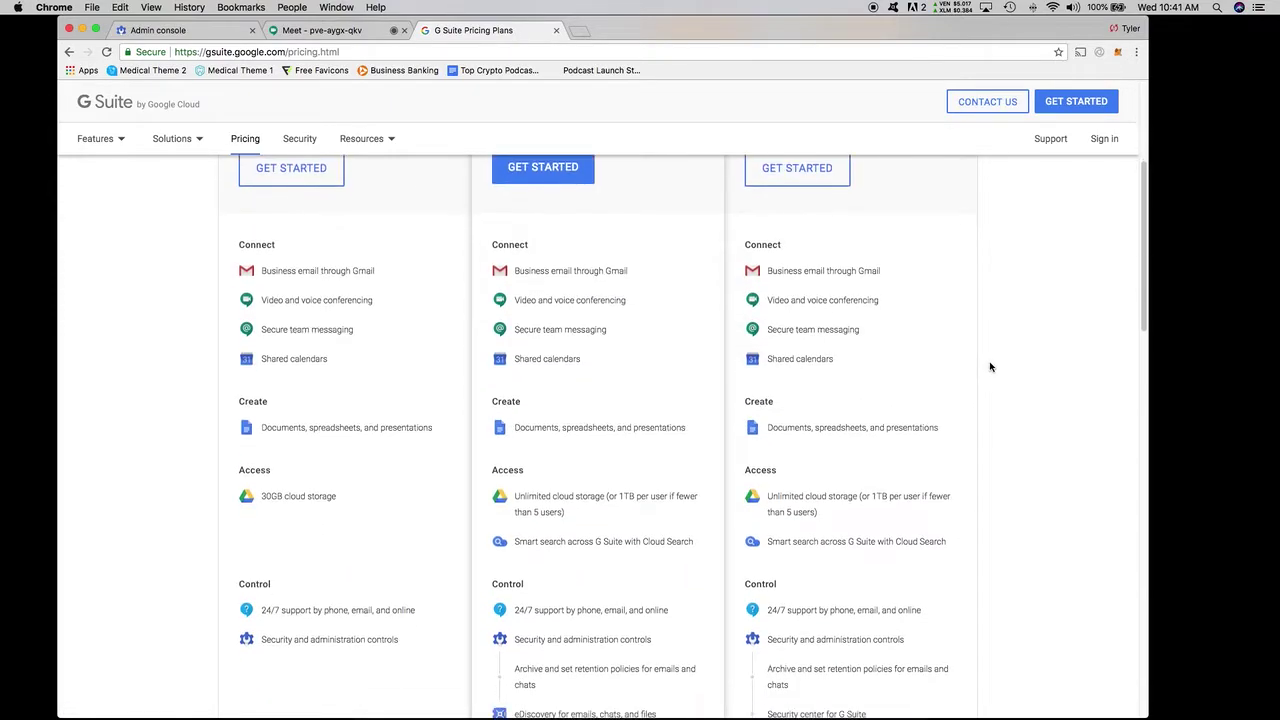
mouse_move(941, 363)
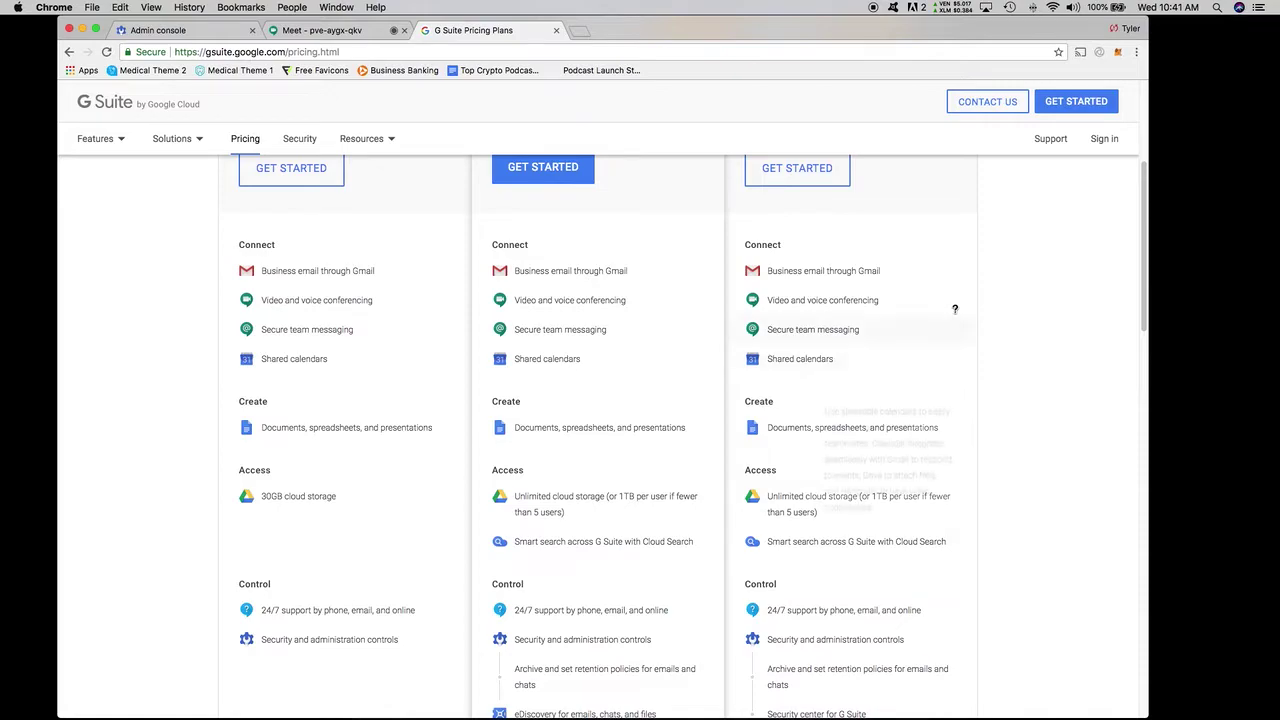
scroll(950, 352, "down", 1)
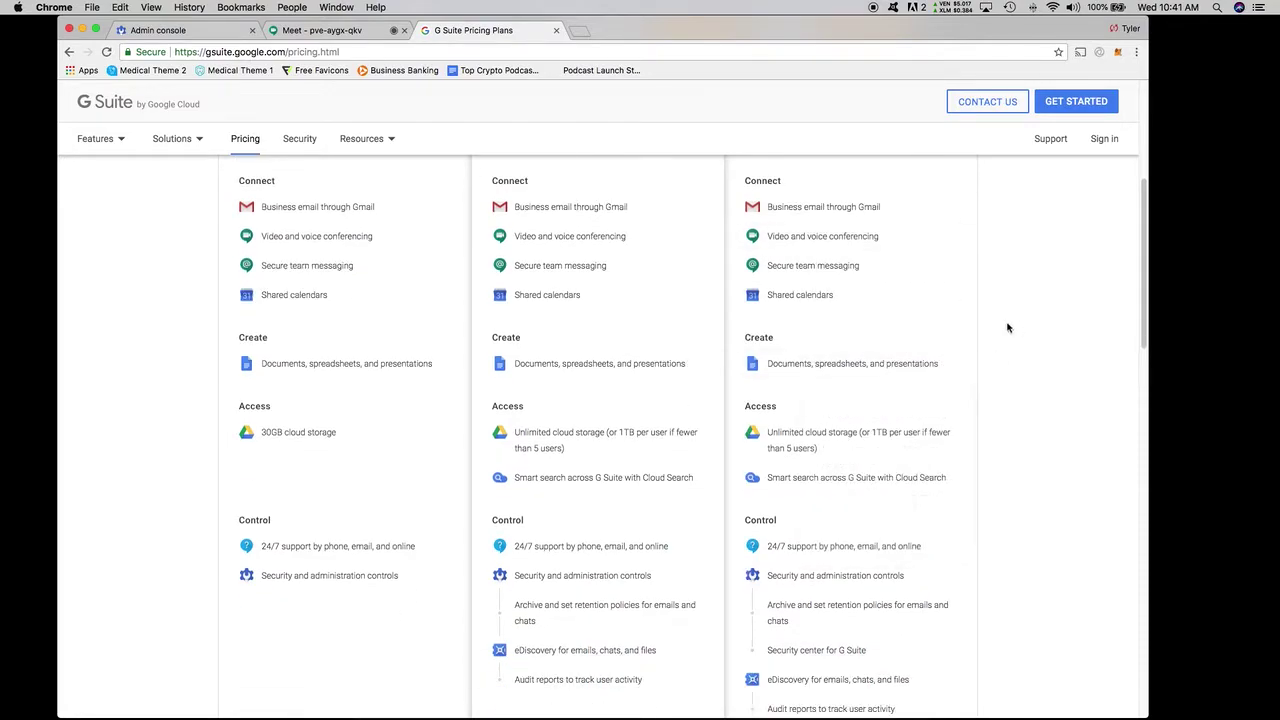
scroll(1006, 323, "up", 6)
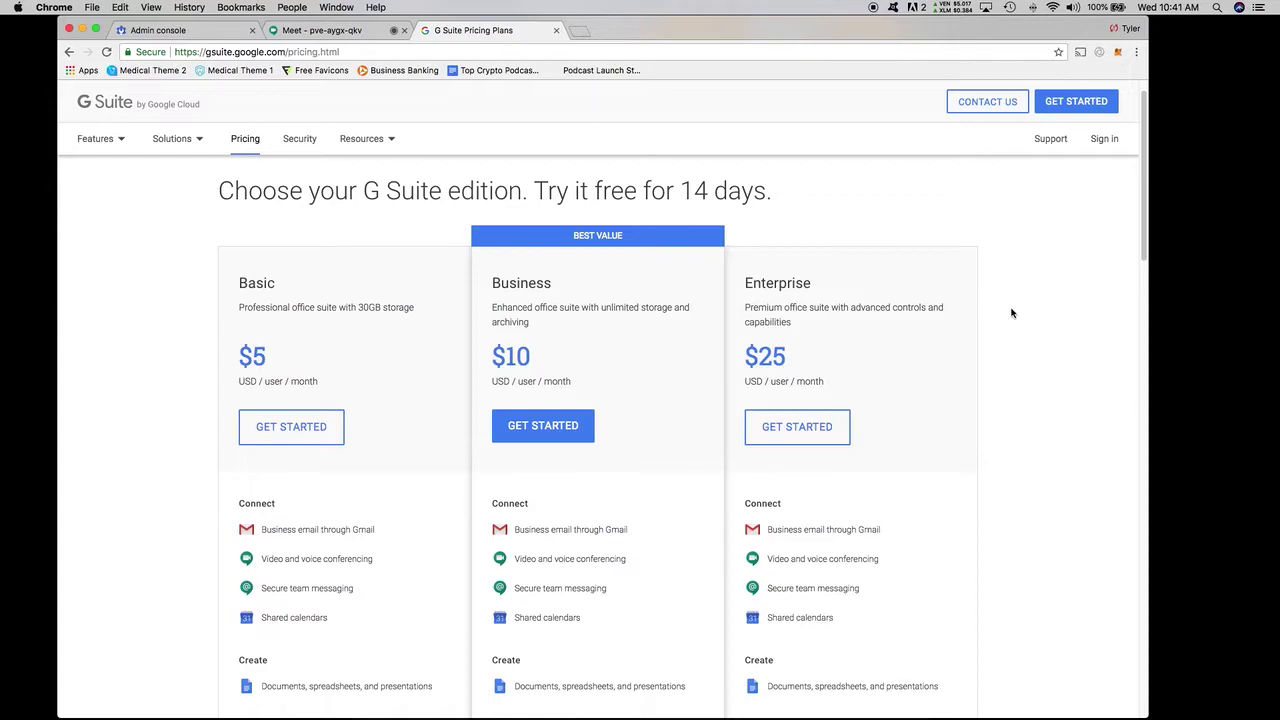
scroll(1021, 322, "down", 1)
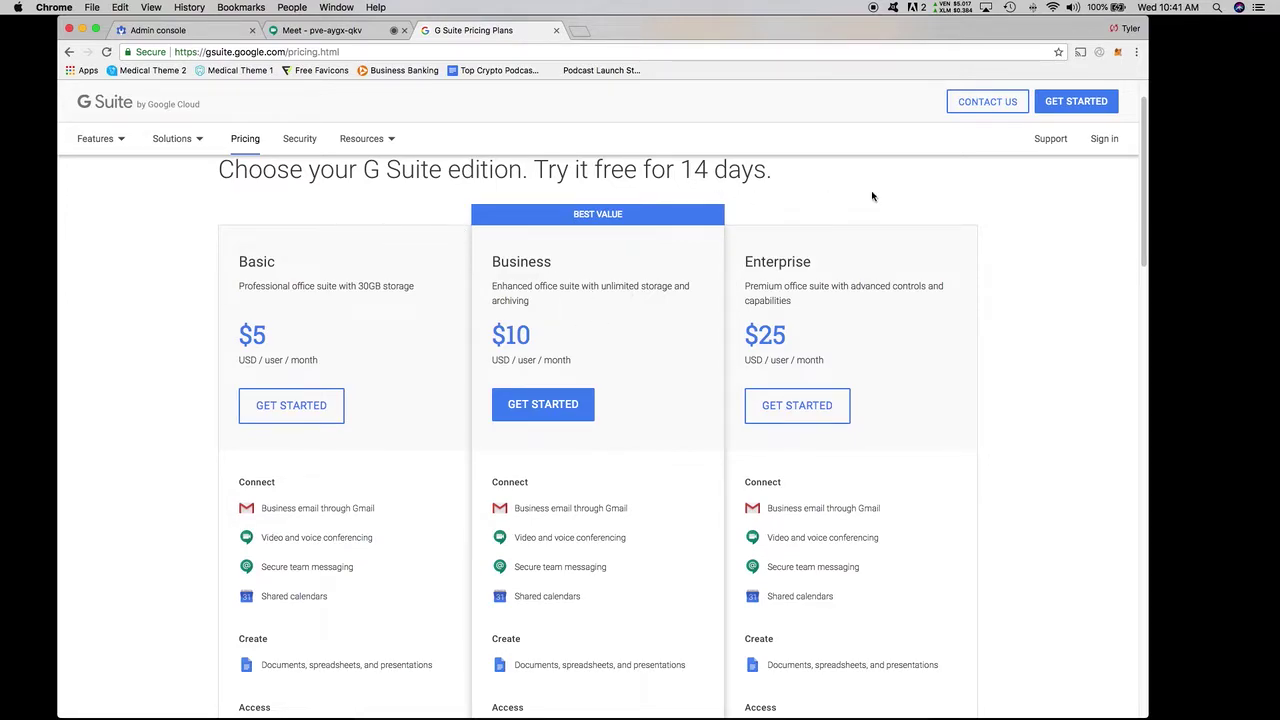
scroll(880, 198, "down", 1)
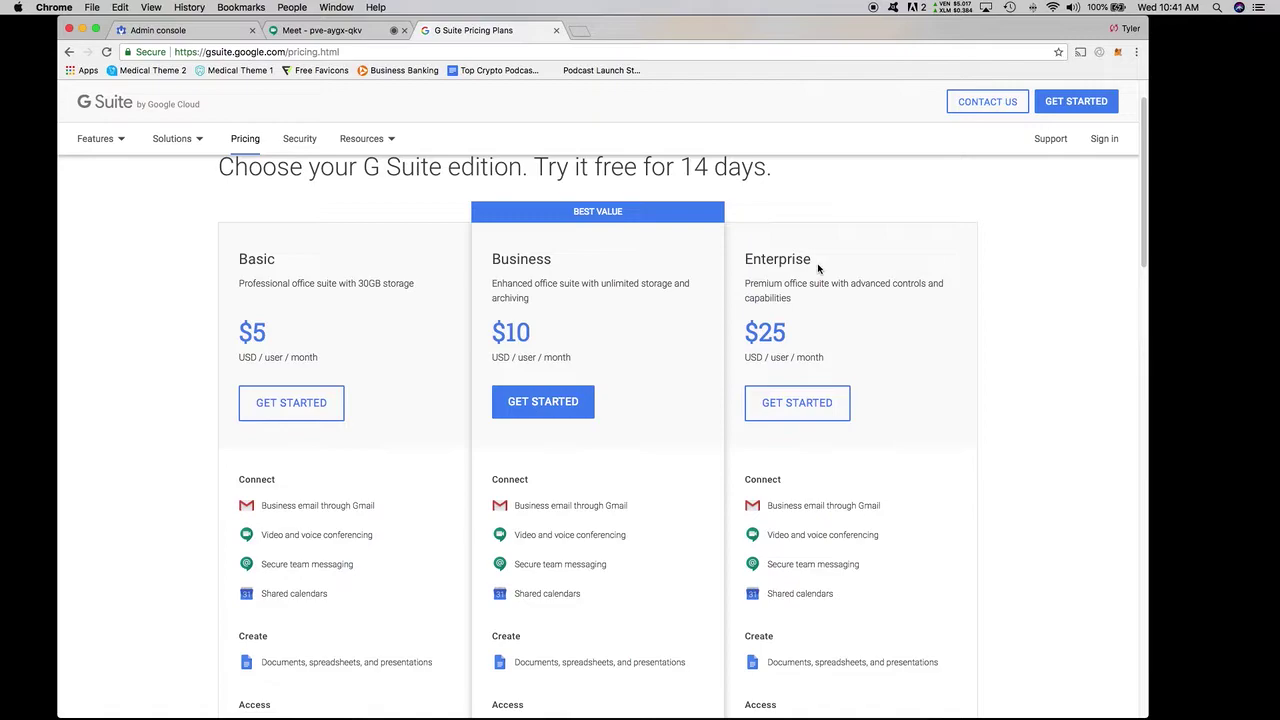
scroll(819, 266, "down", 1)
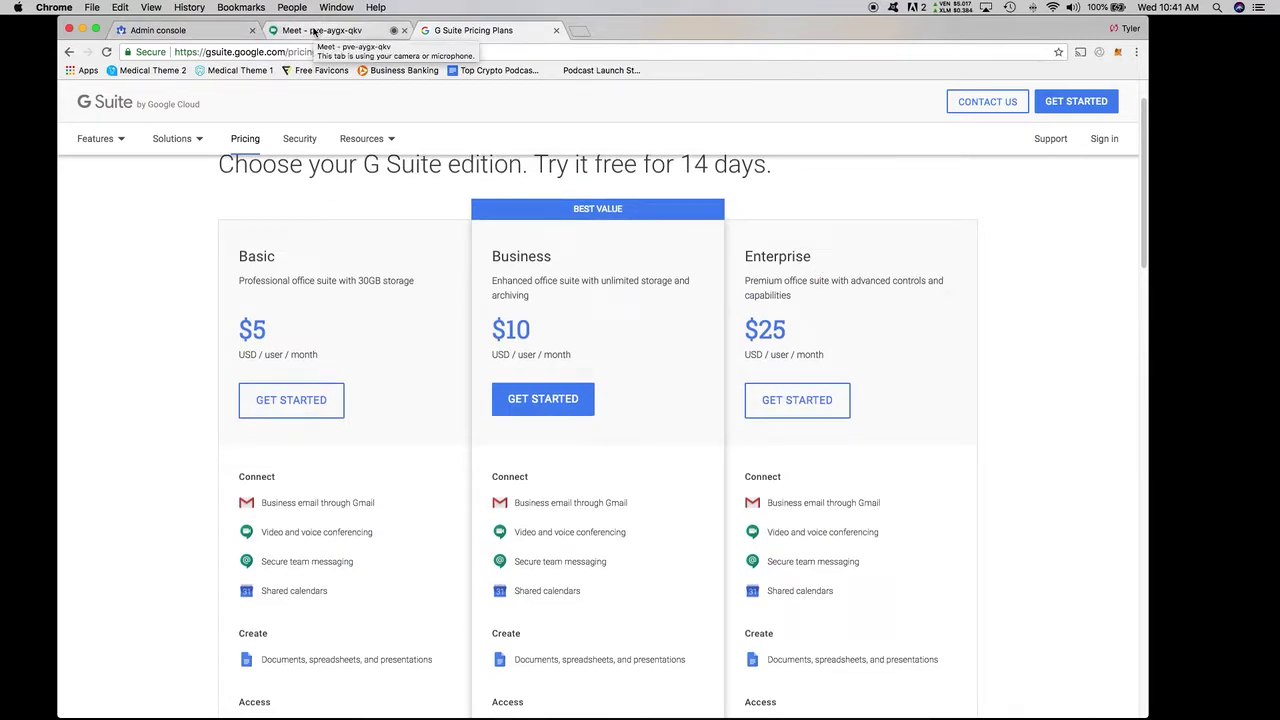
Step: Go from the Admin console home through Apps > G Suite to the Google Hangouts settings
left_click(215, 33)
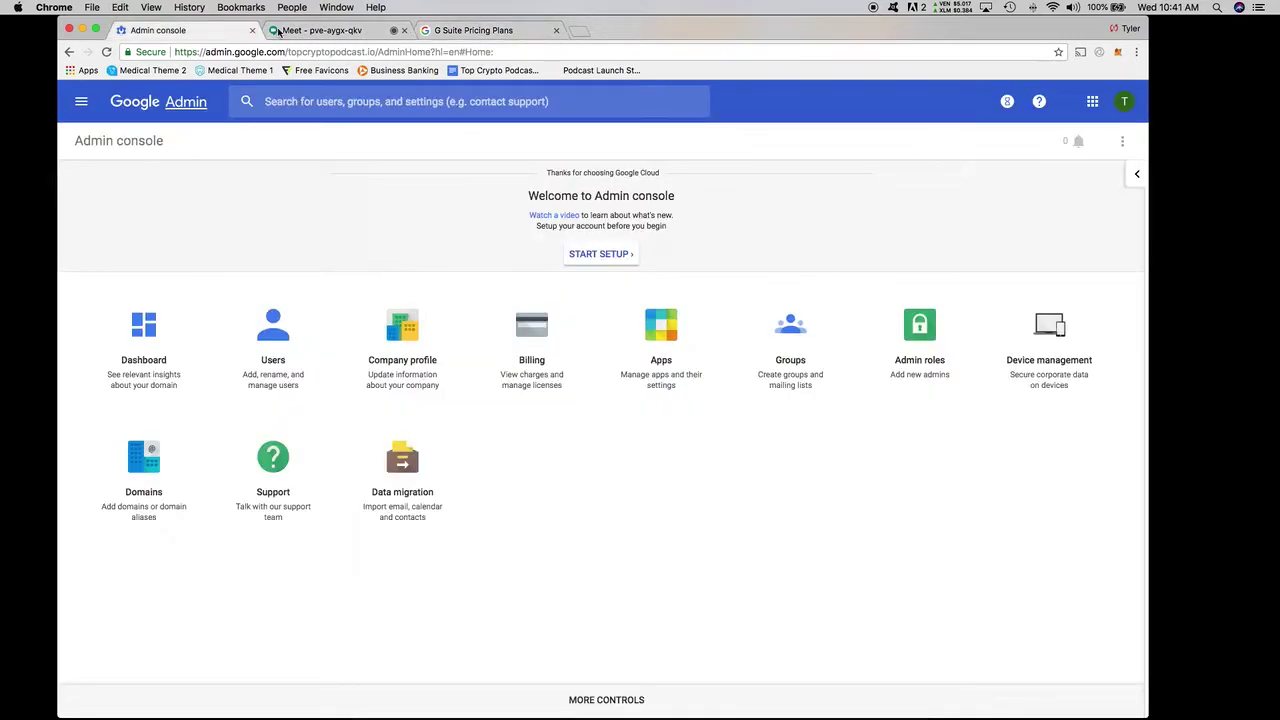
left_click(456, 28)
left_click(184, 31)
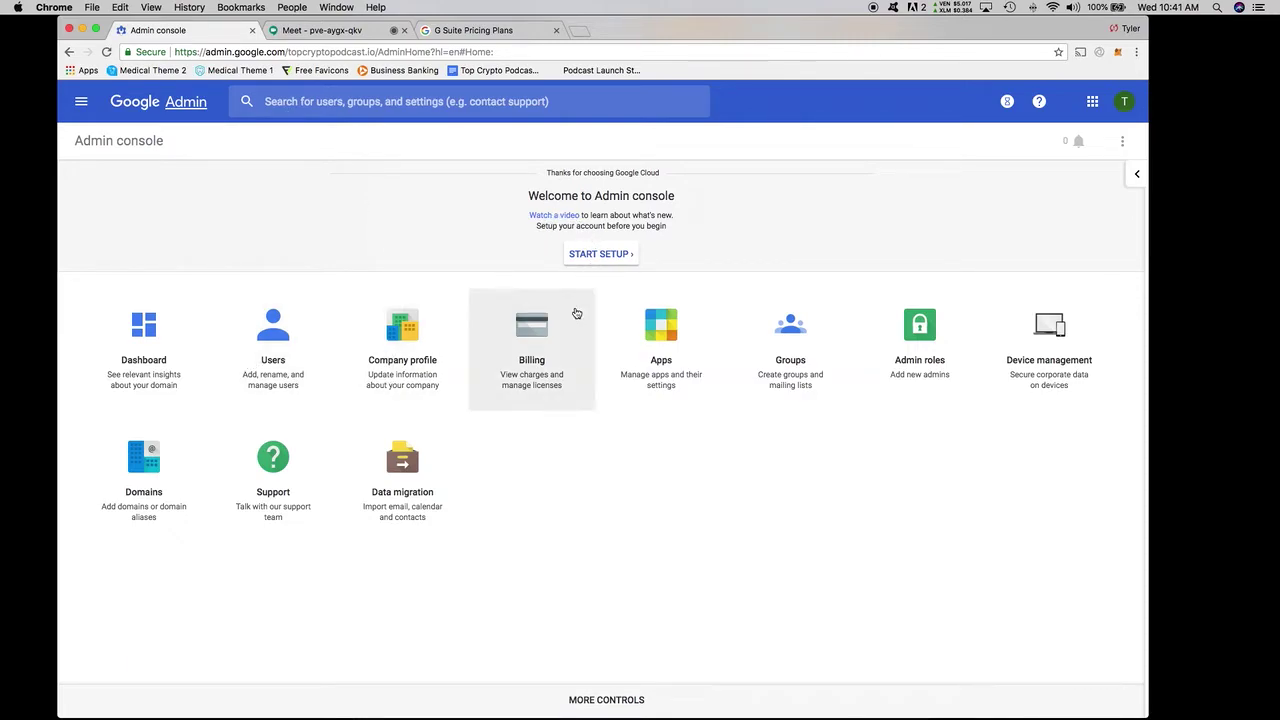
left_click(670, 333)
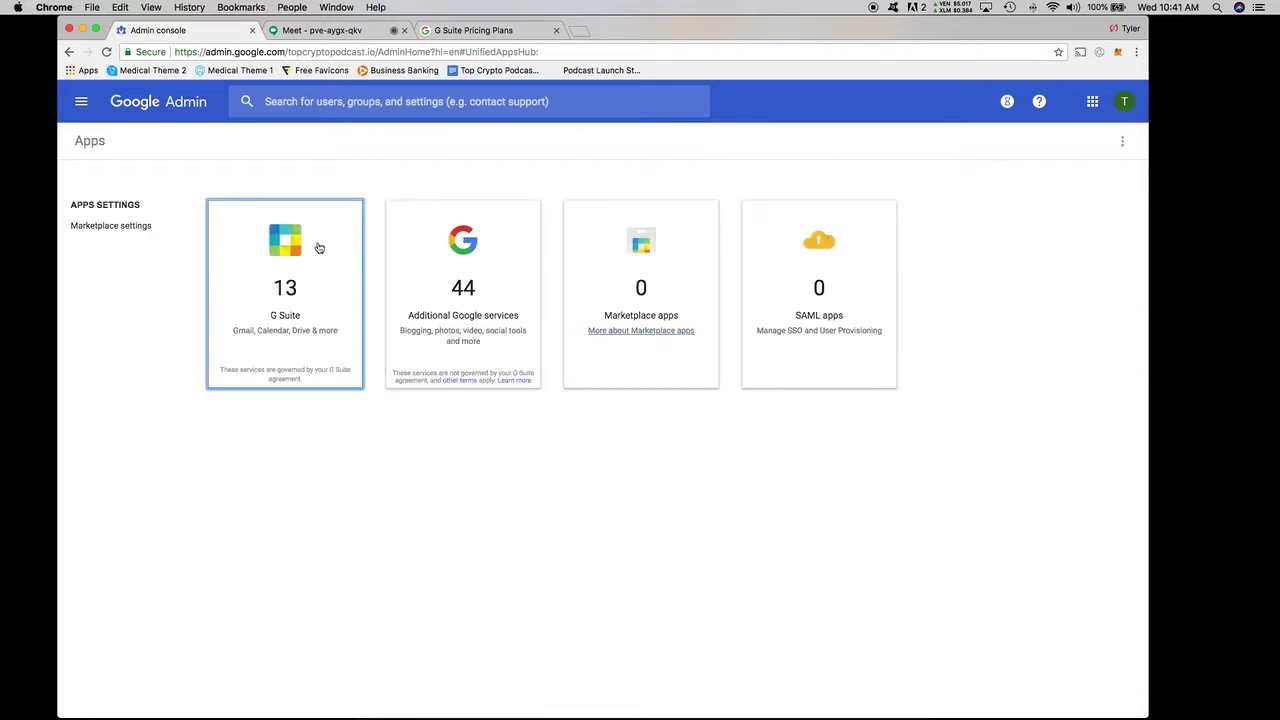
left_click(316, 298)
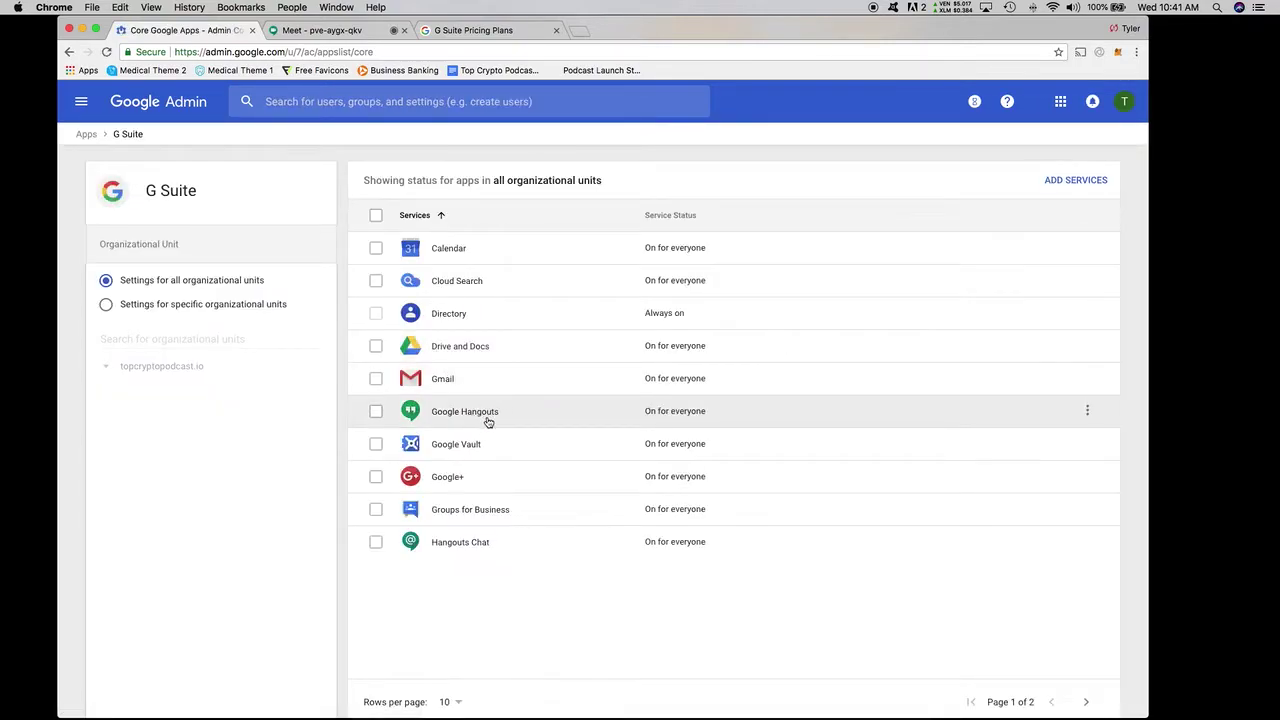
left_click(476, 416)
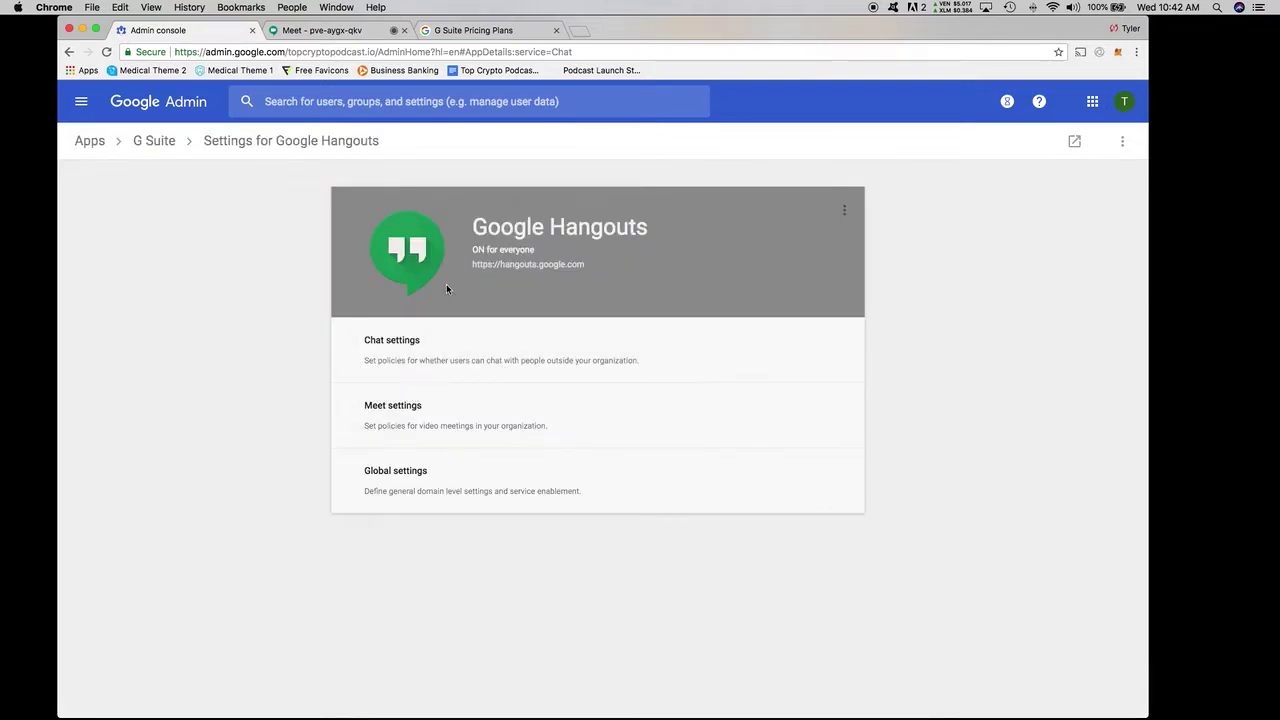
Step: Expand Meet settings, trial-untick Recording, then discard the change so recording stays enabled
left_click(845, 213)
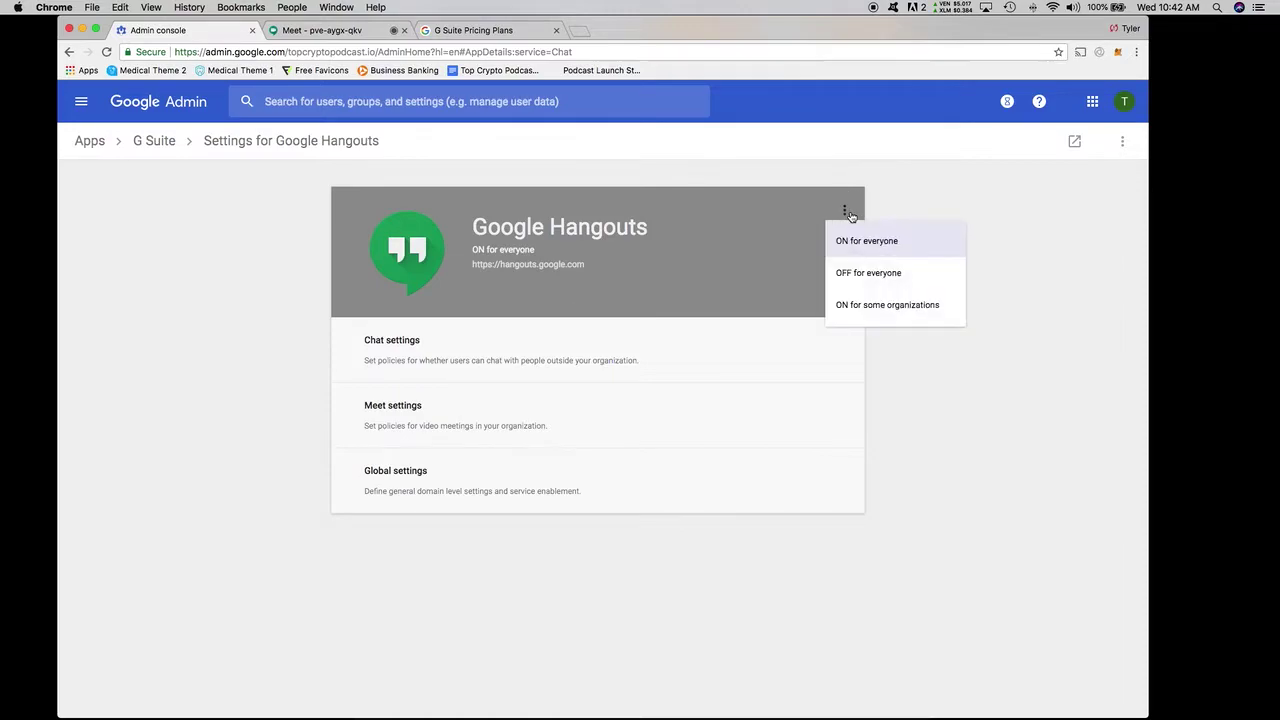
left_click(850, 218)
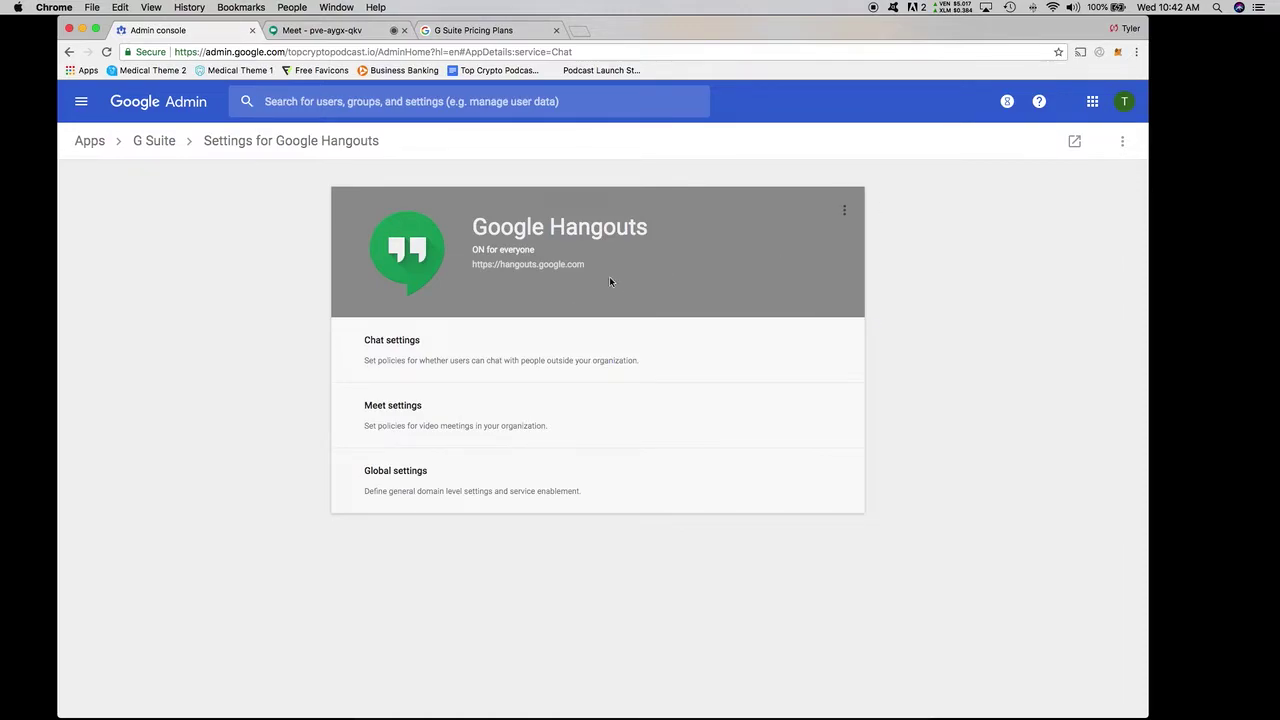
left_click(409, 414)
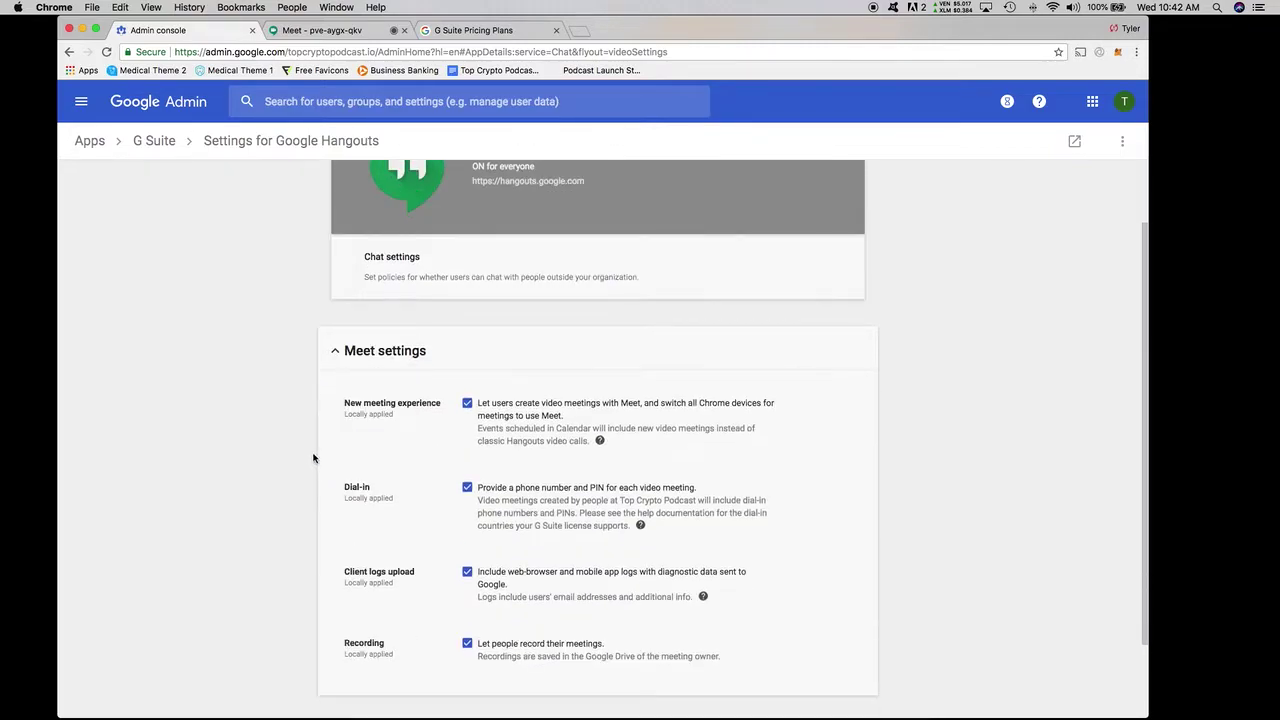
scroll(457, 434, "down", 1)
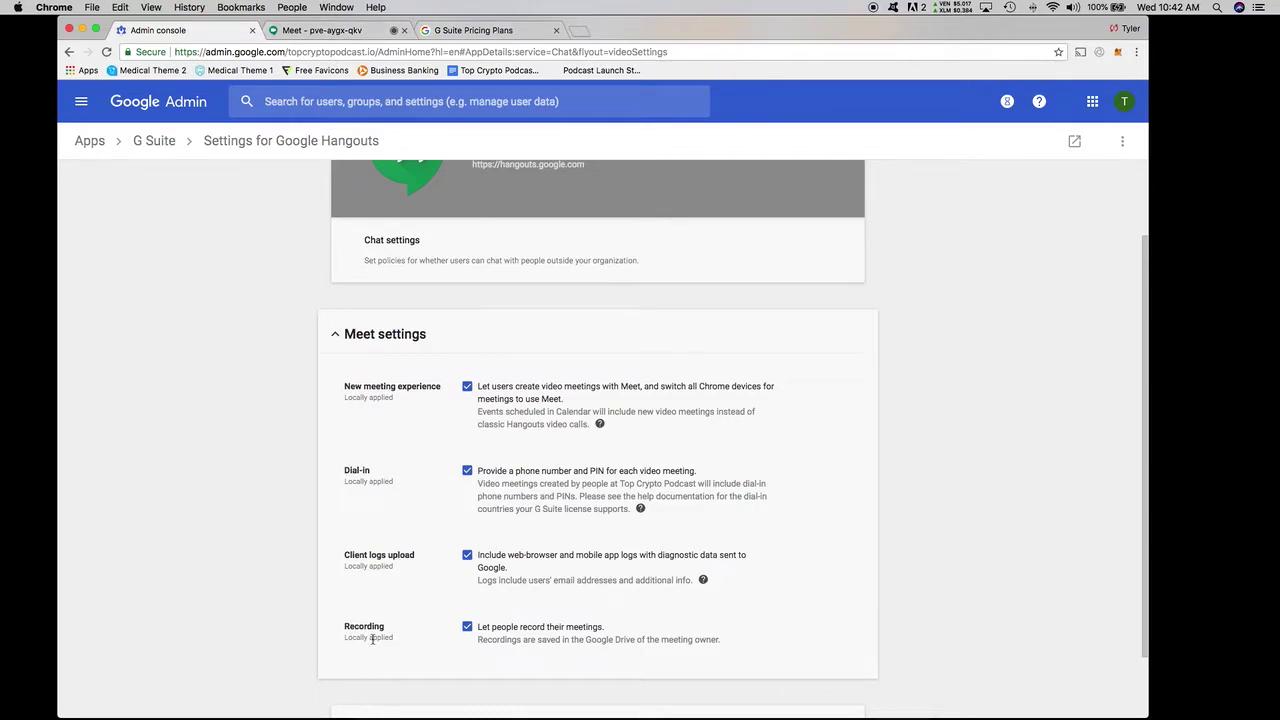
left_click_drag(345, 627, 436, 638)
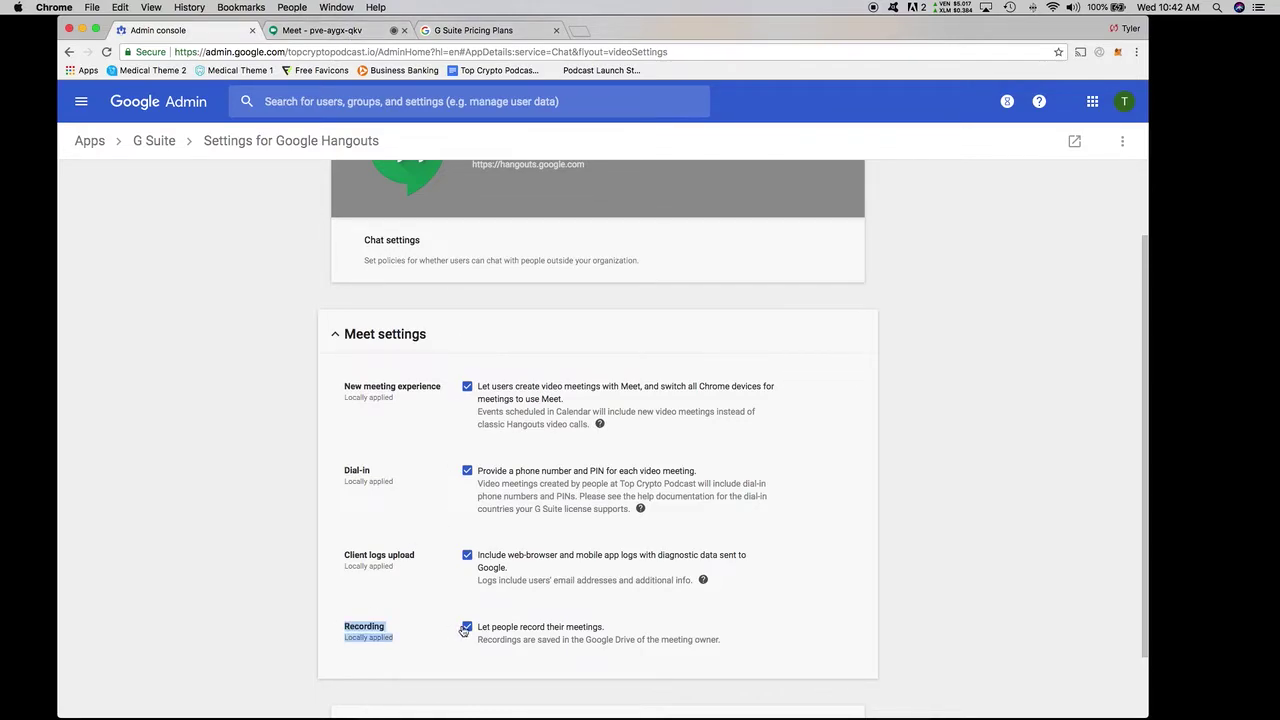
scroll(339, 503, "down", 5)
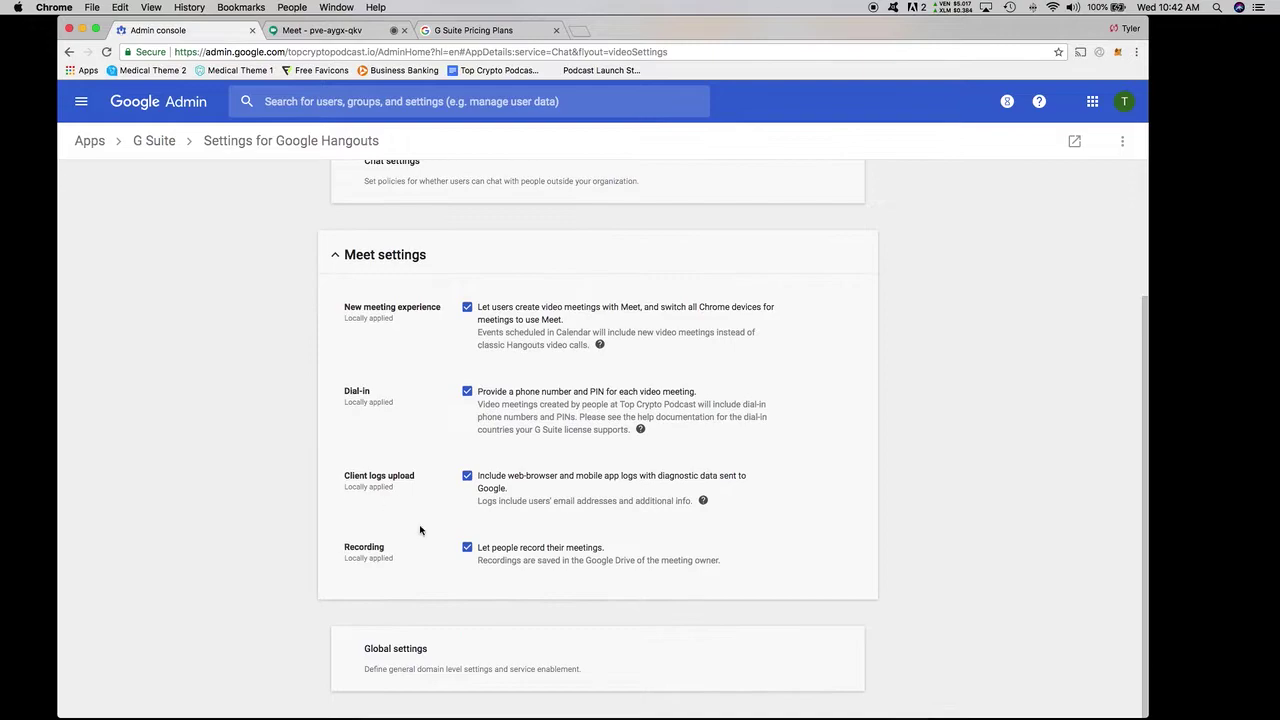
left_click(467, 548)
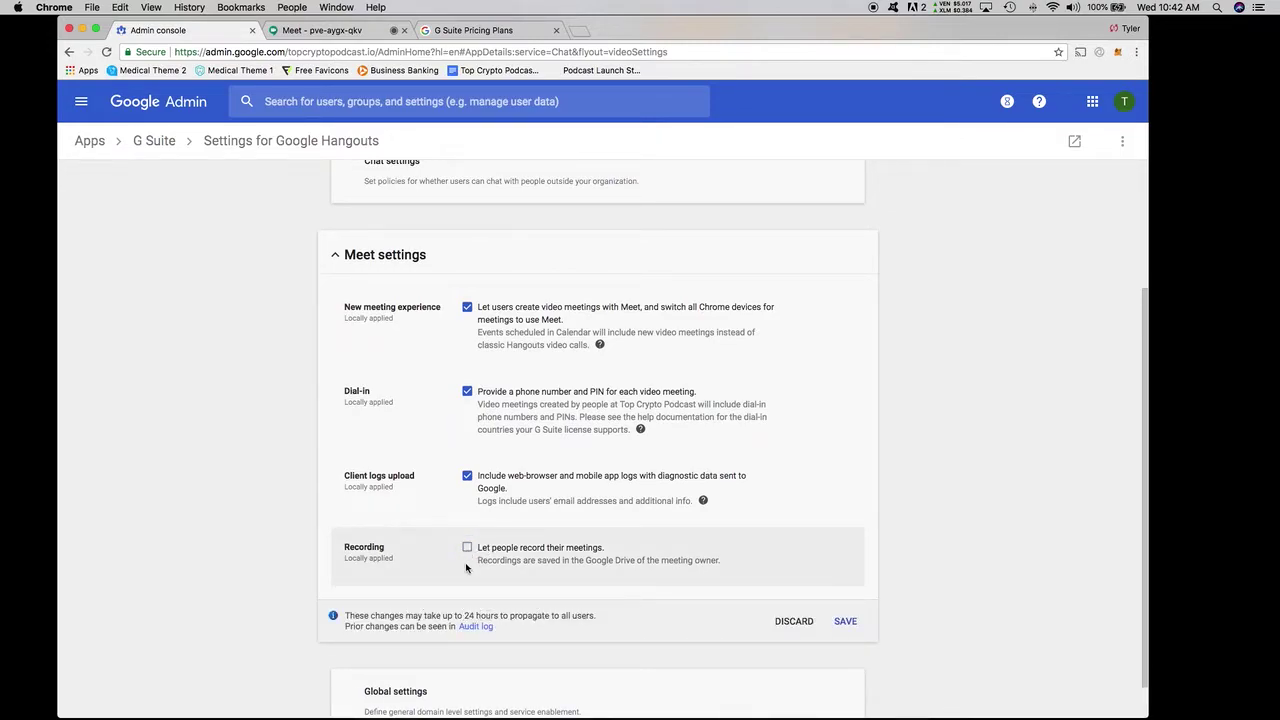
left_click(794, 622)
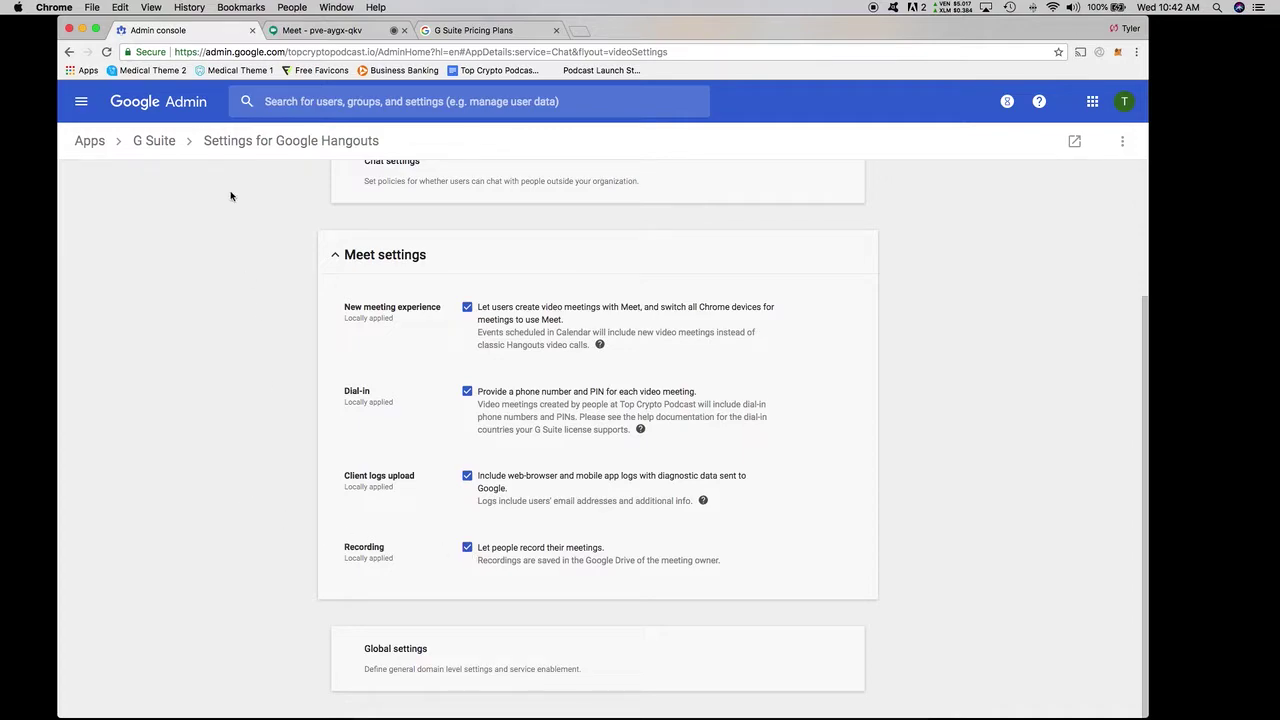
Step: Close the Admin console tab and select the meeting code in the Add others joining link
left_click(254, 32)
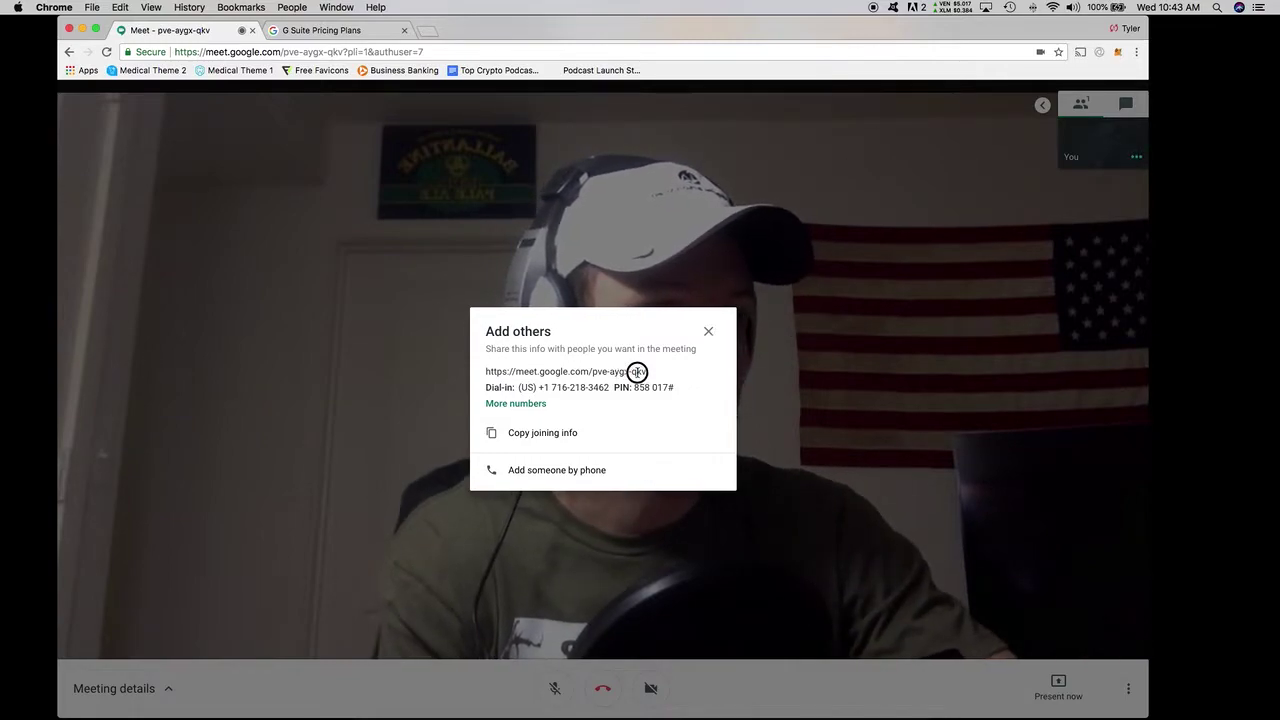
left_click_drag(647, 371, 589, 372)
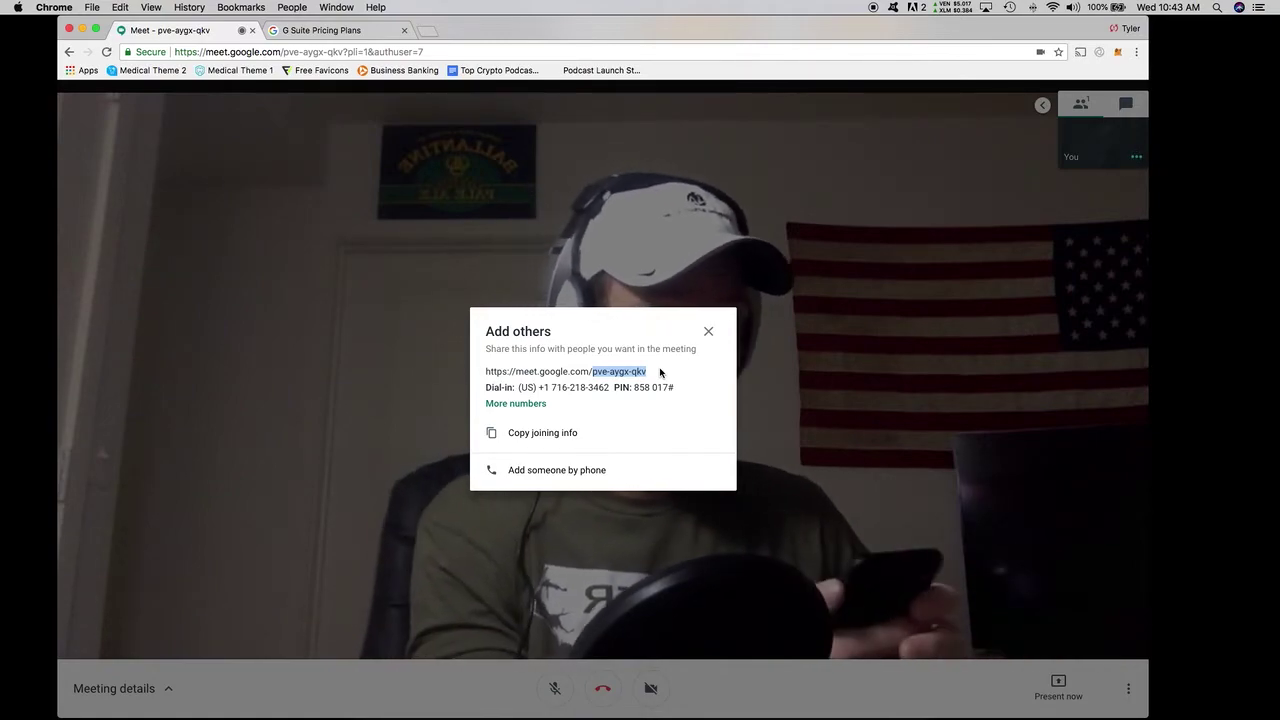
Step: Close the joining details, admit the outside guest, mute your microphone and dismiss the tip
left_click(708, 331)
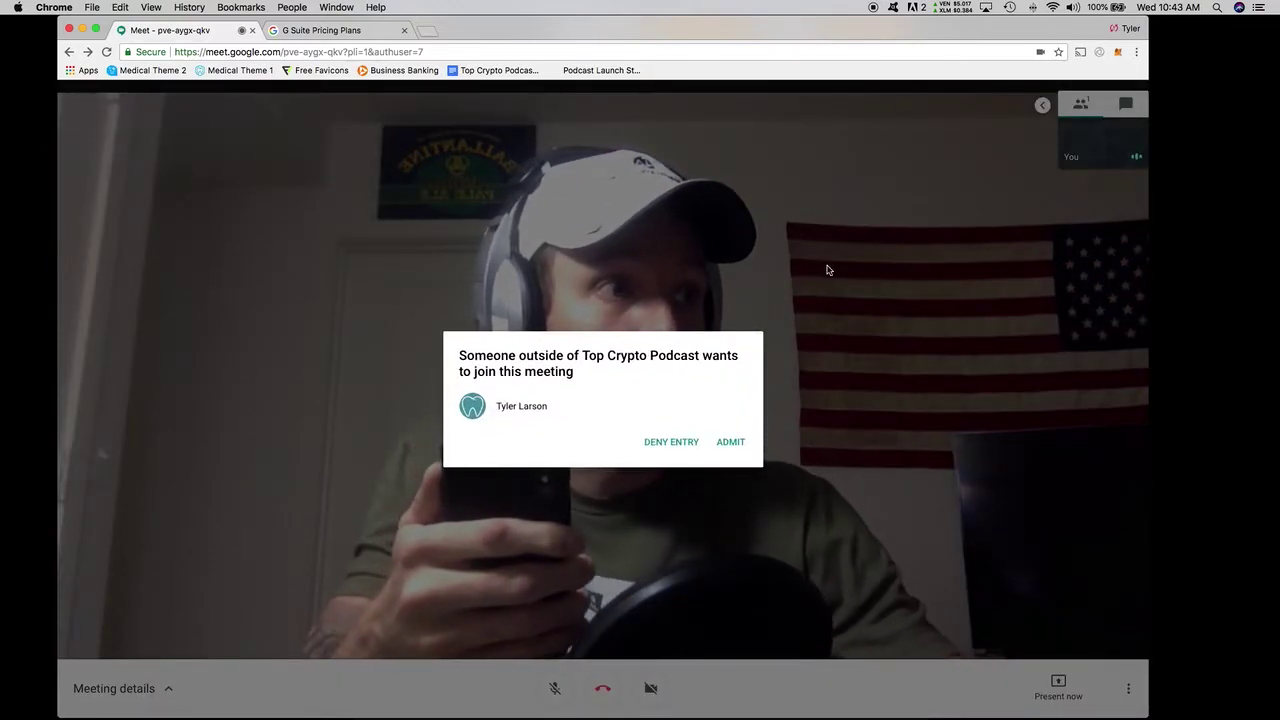
left_click(729, 443)
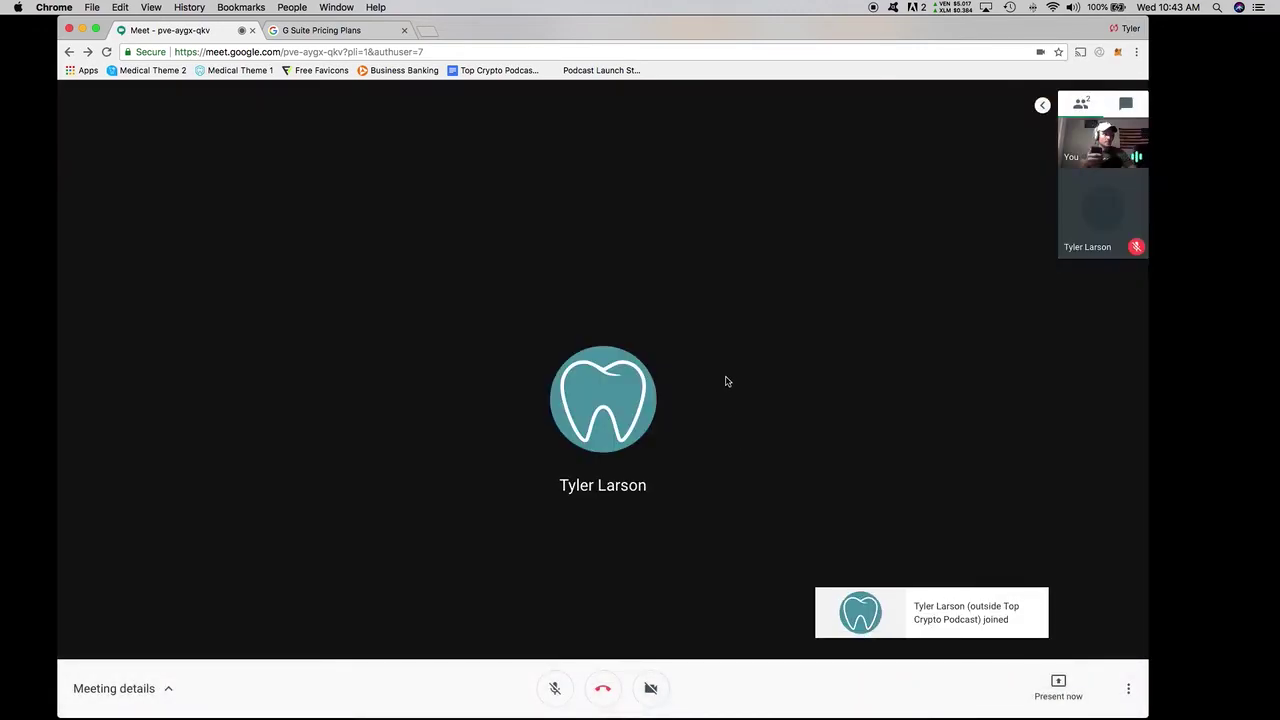
left_click(555, 688)
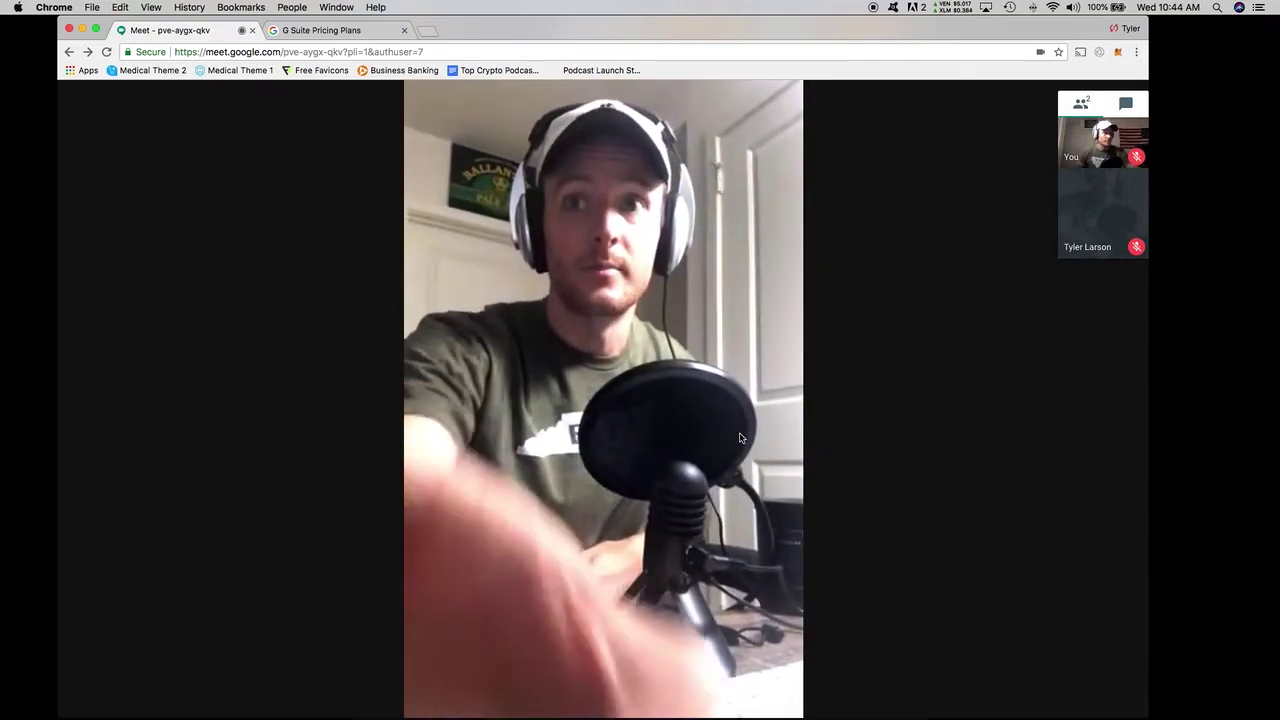
mouse_move(652, 406)
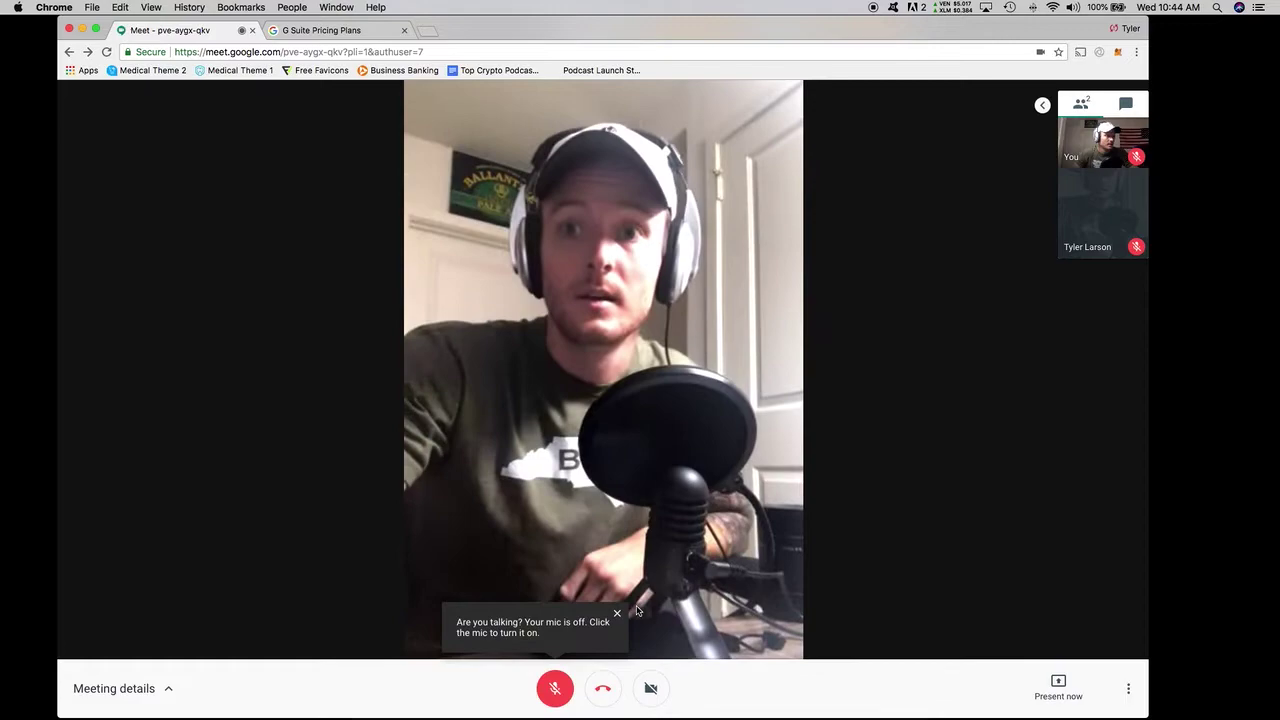
left_click(617, 616)
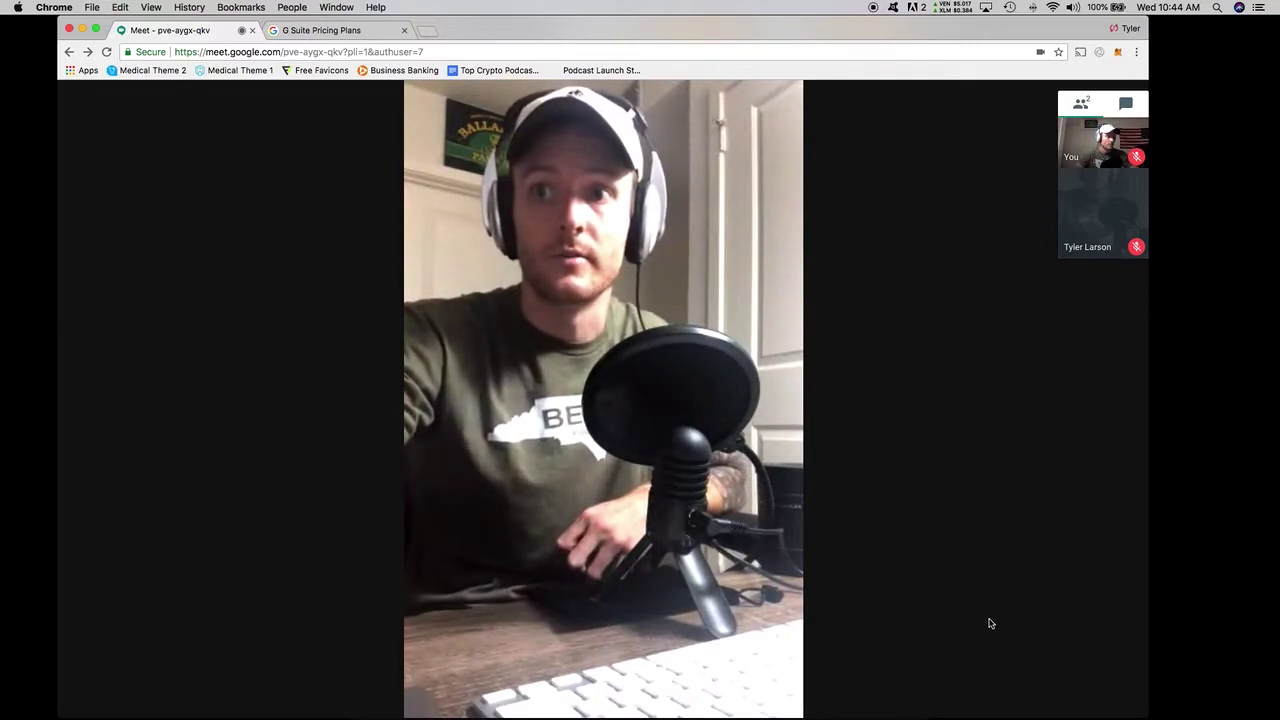
mouse_move(1060, 680)
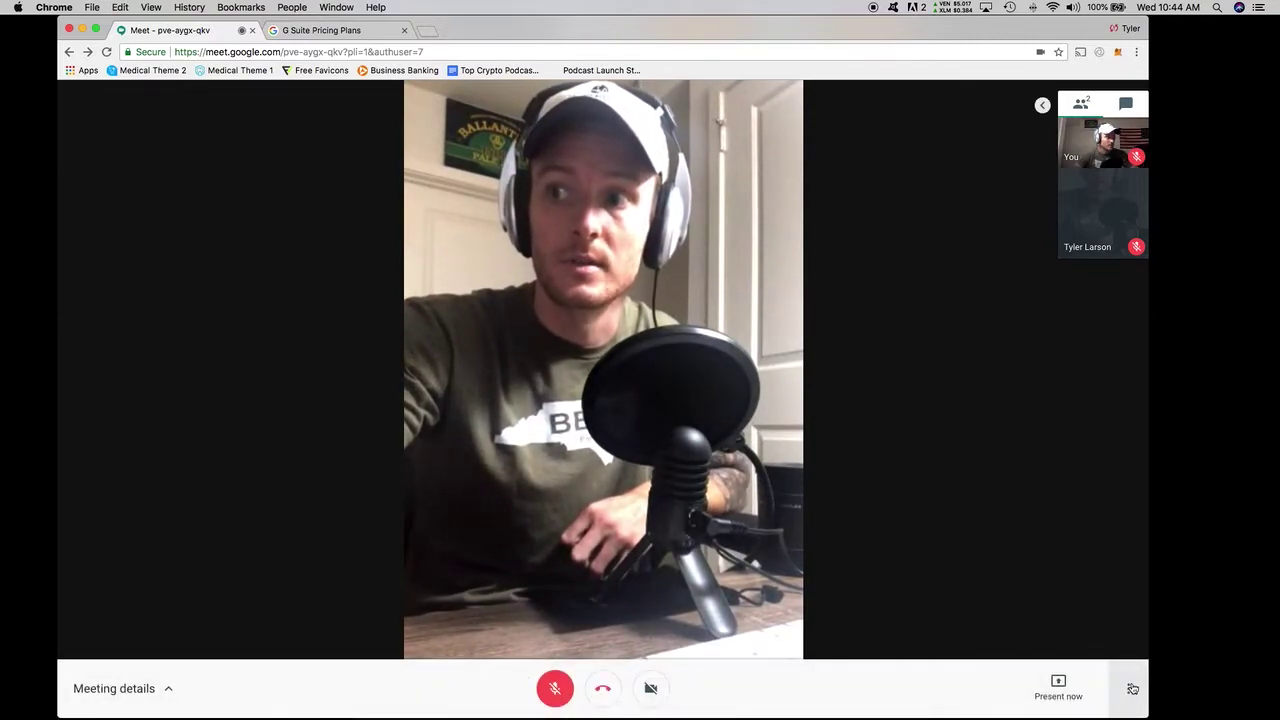
Step: Start recording the meeting and accept the recording consent notice
left_click(1131, 690)
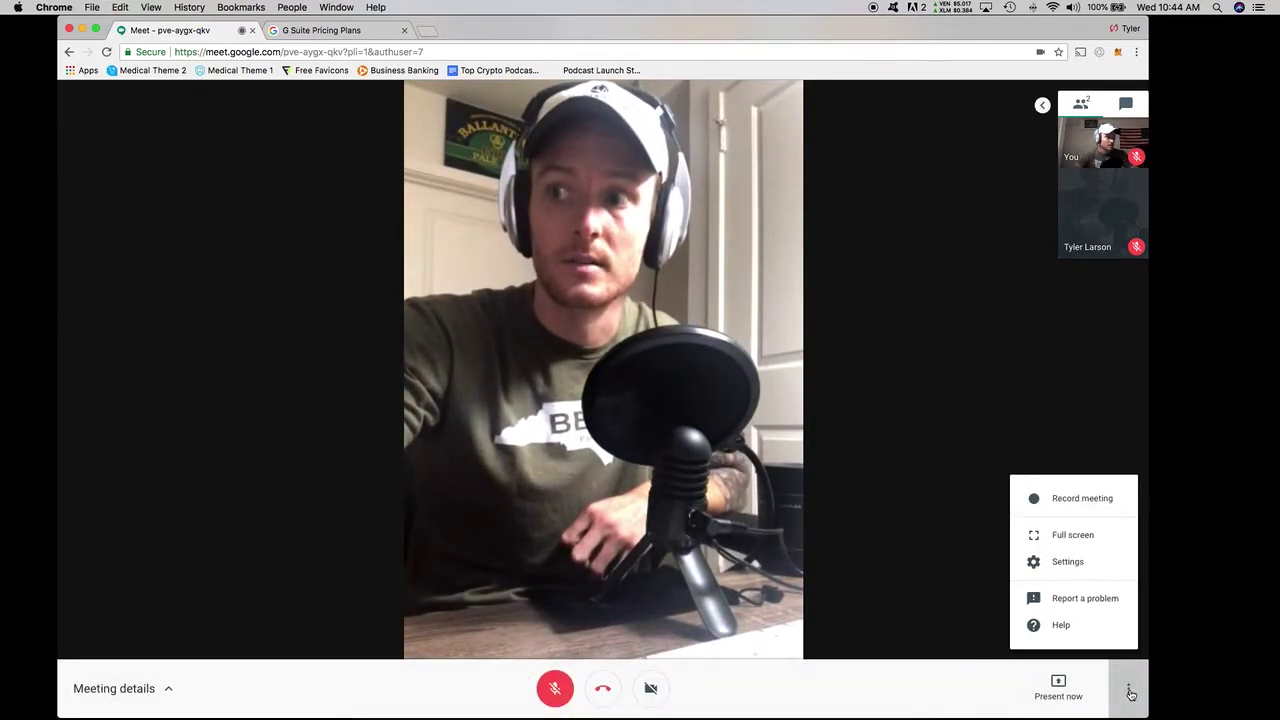
left_click(1035, 500)
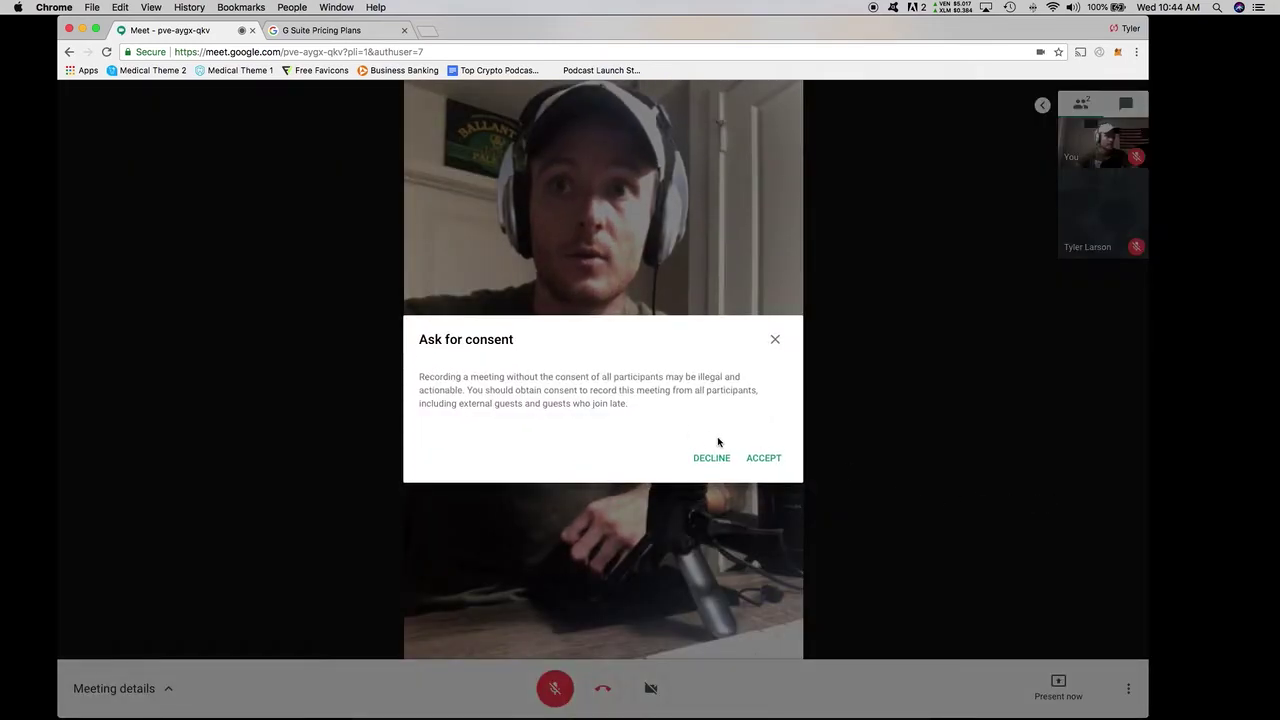
left_click(766, 458)
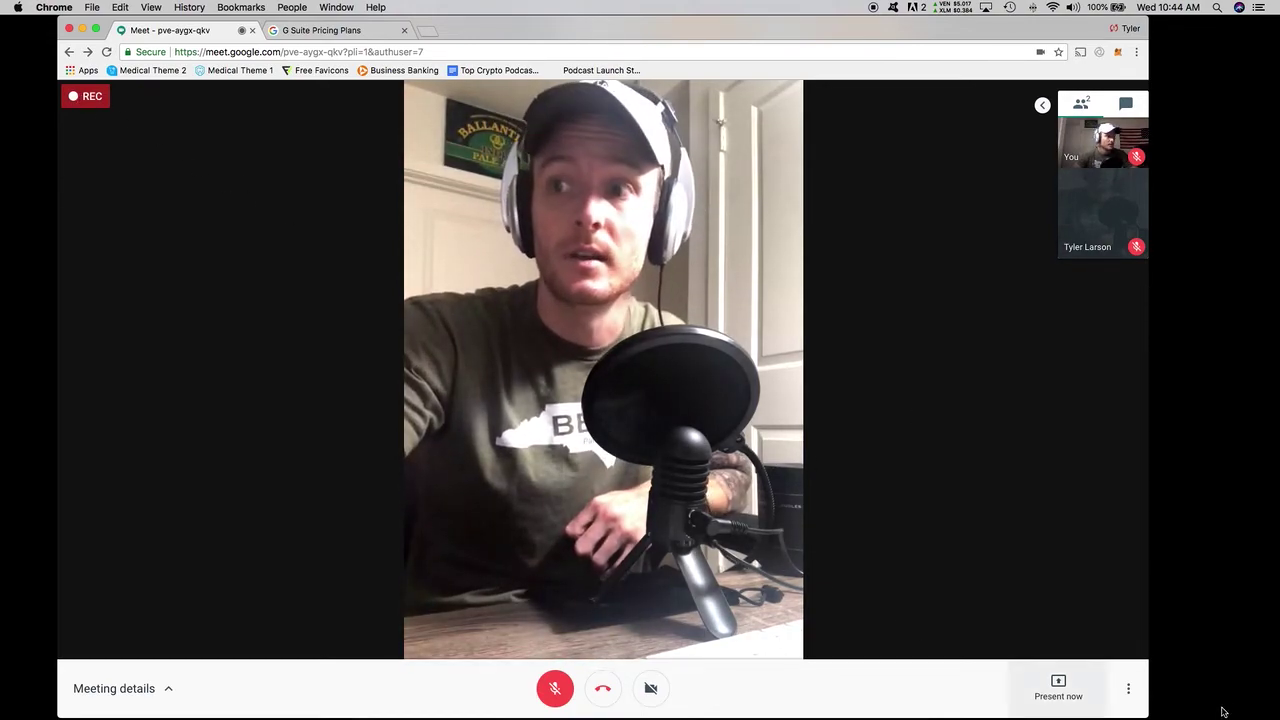
Step: Stop and confirm the recording so it saves to Google Drive, then hang up
left_click(1130, 688)
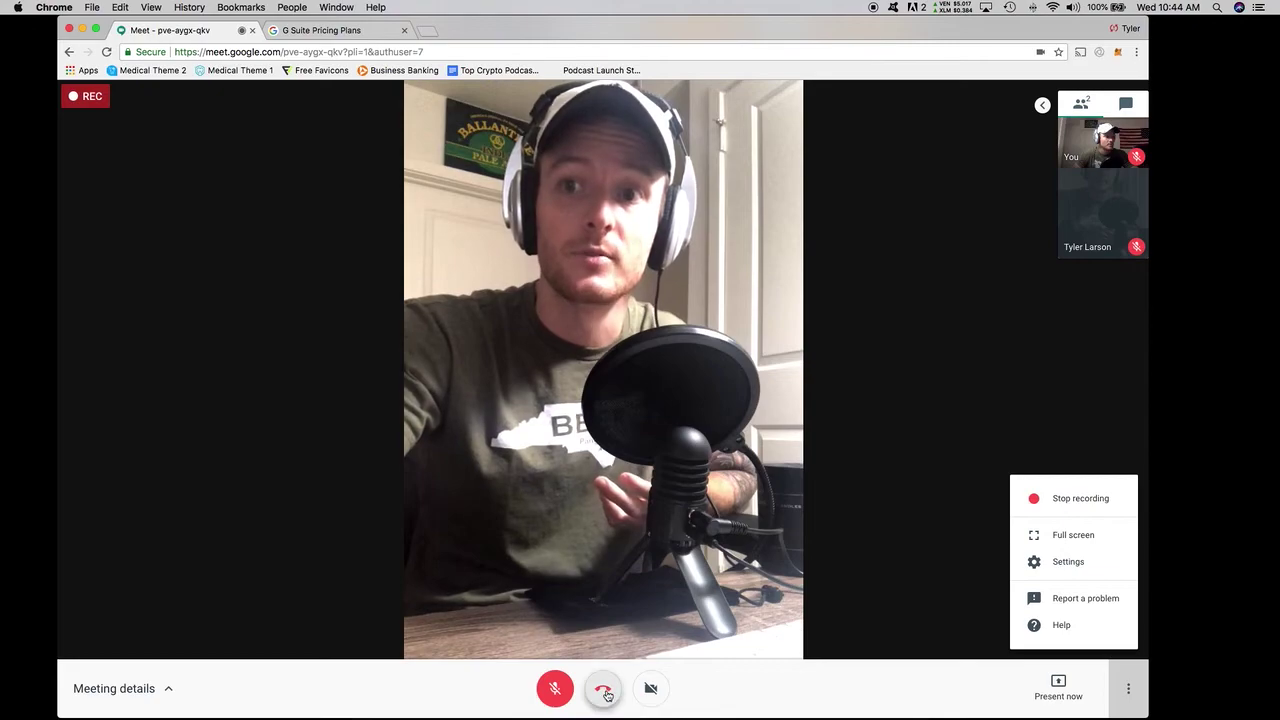
left_click(1076, 499)
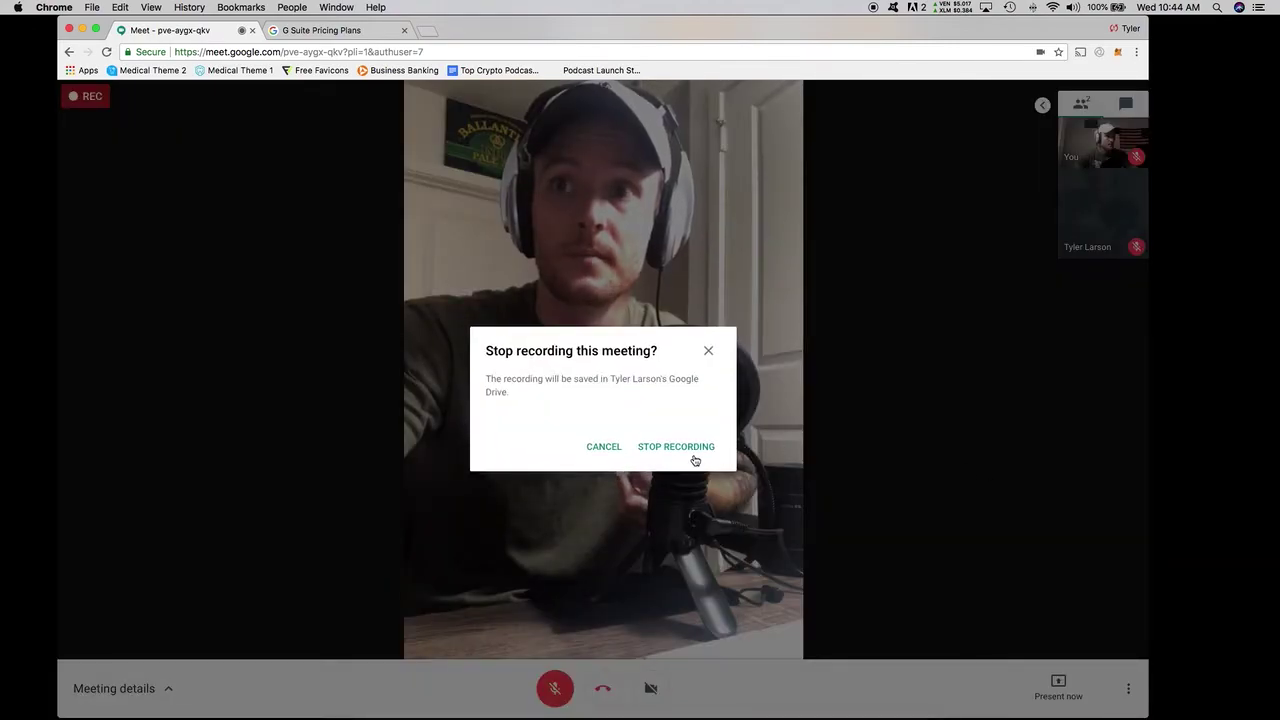
left_click(676, 447)
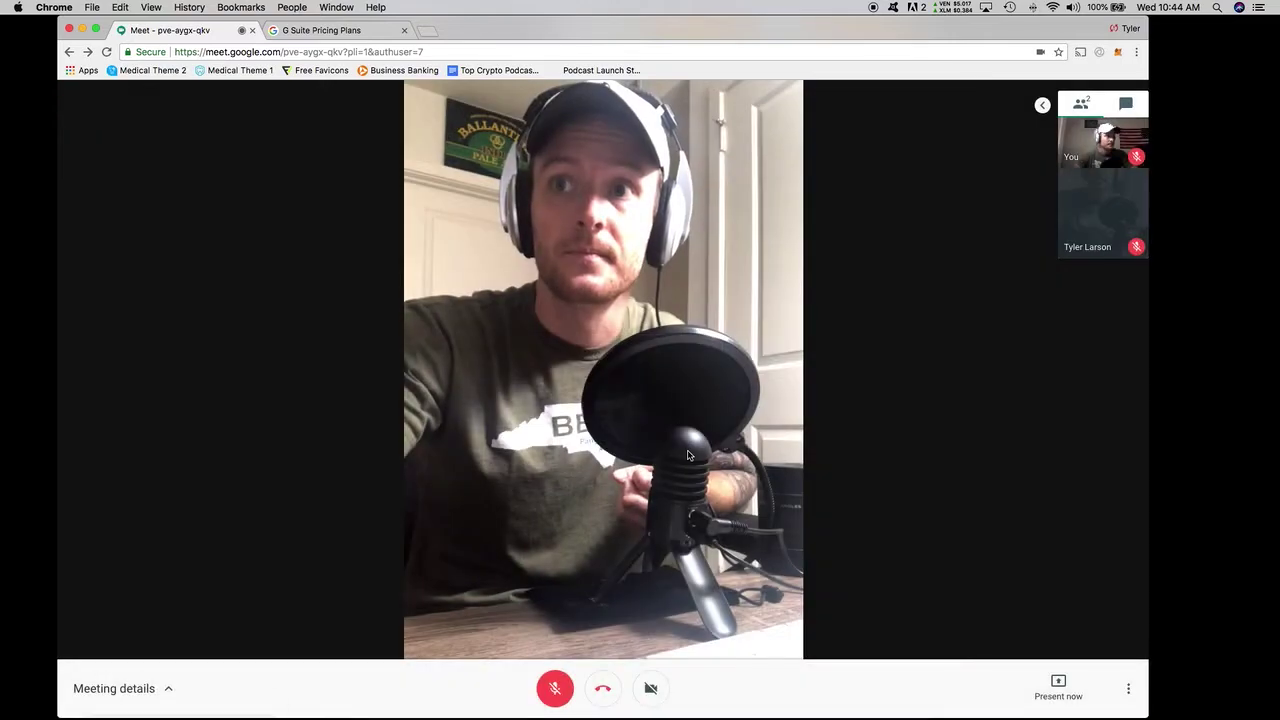
left_click(607, 692)
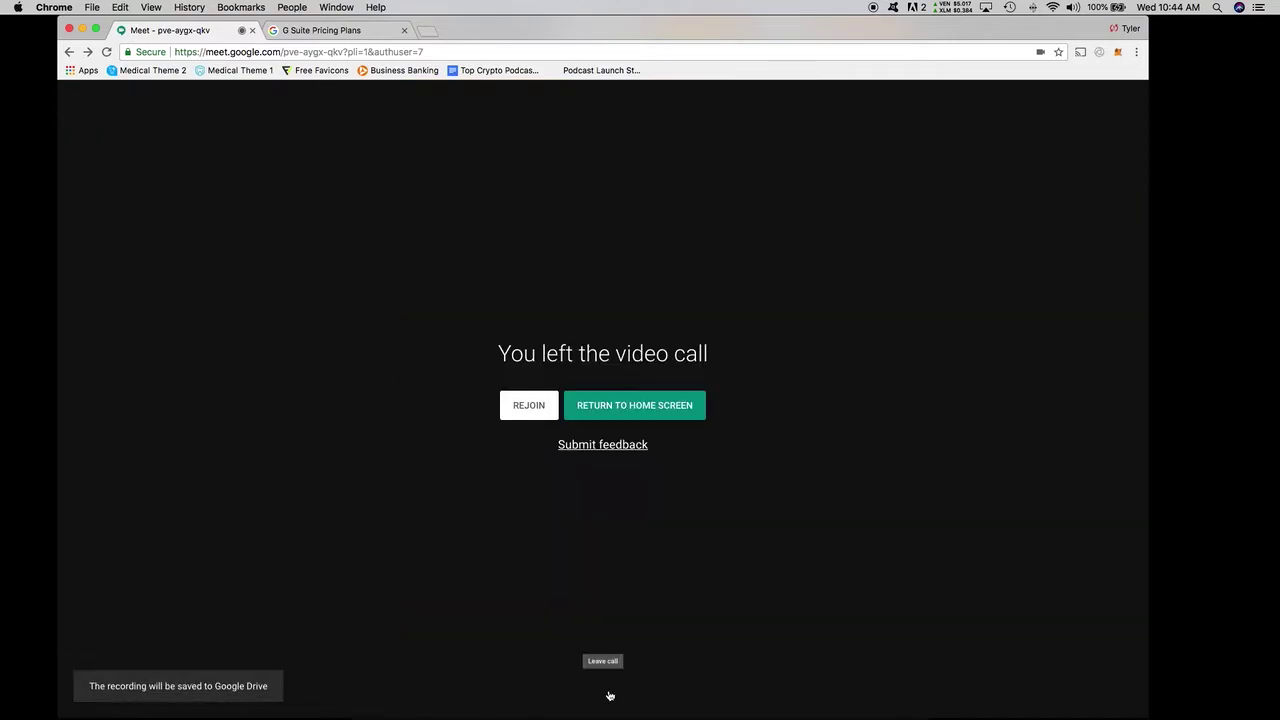
Step: Search the web for 'gsuite' and open the official G Suite website
left_click(622, 406)
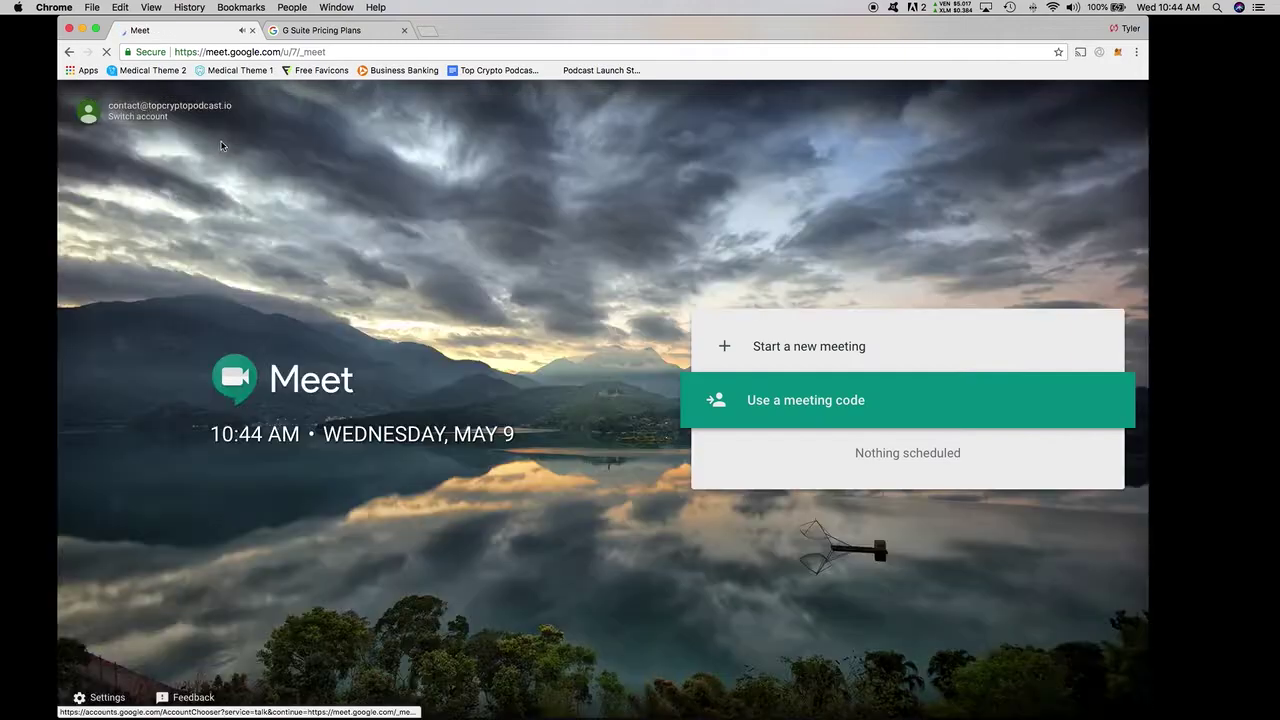
left_click(307, 51)
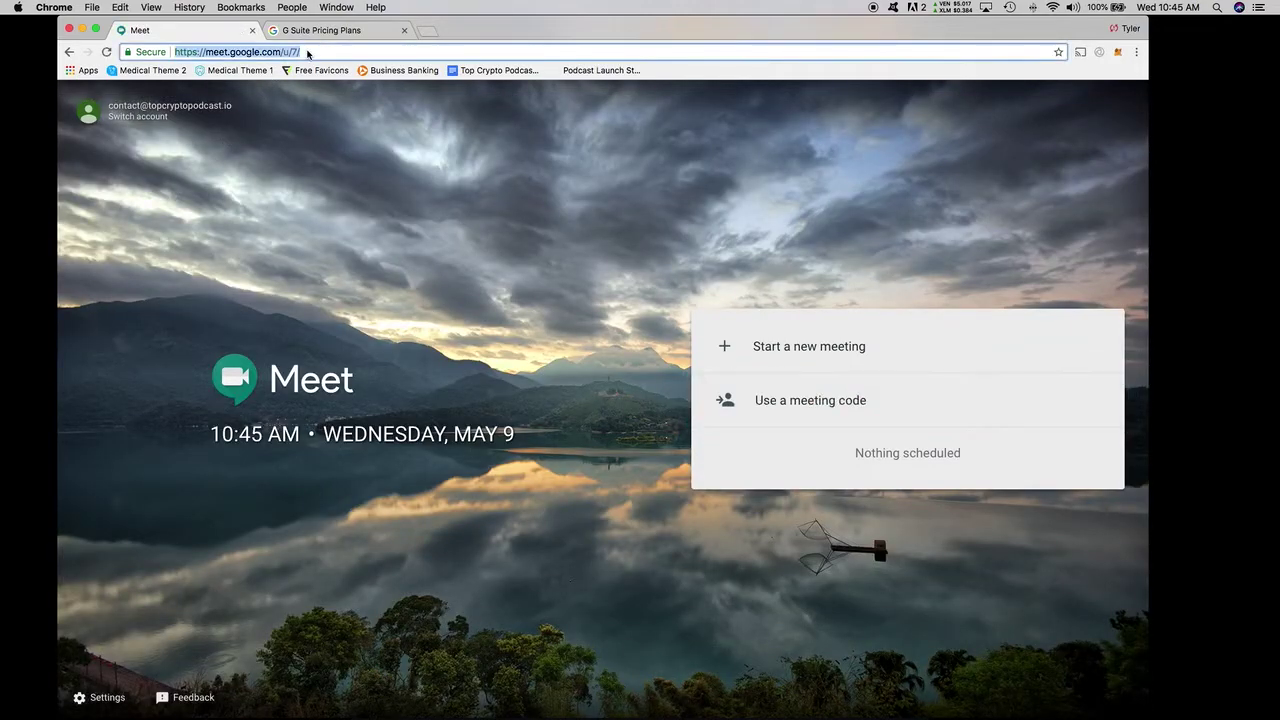
type("gsuite")
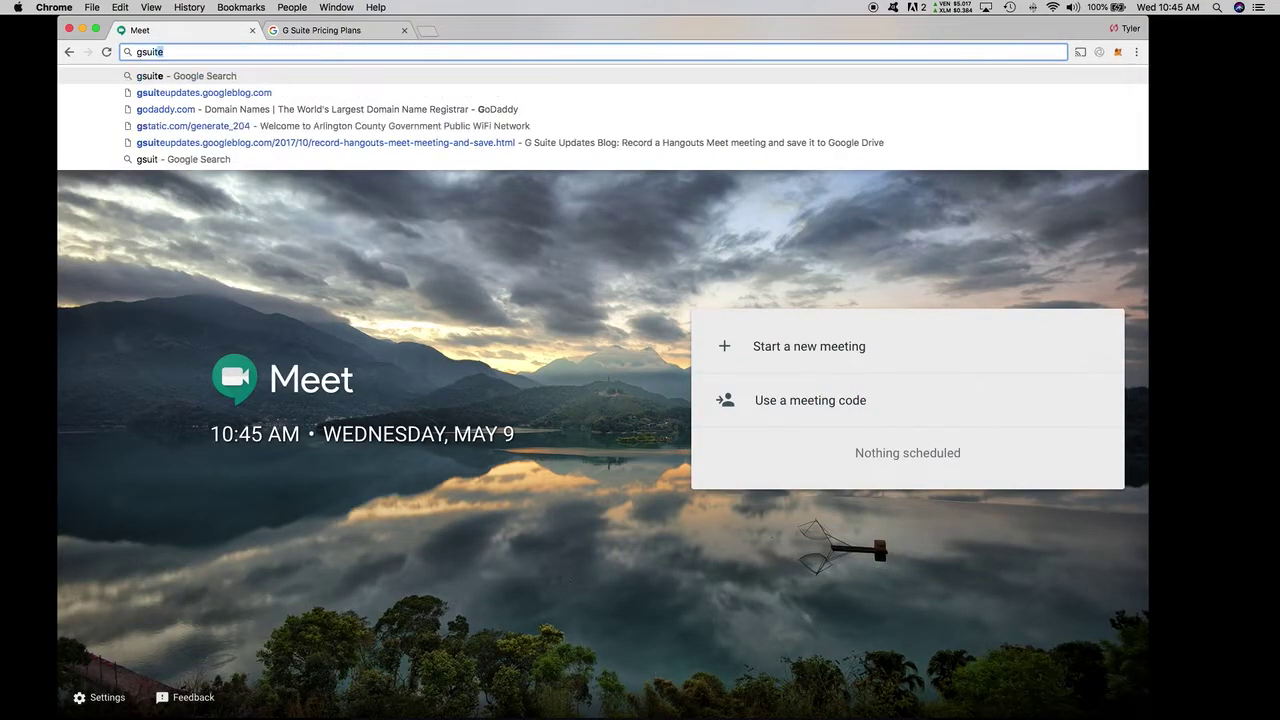
key("Return")
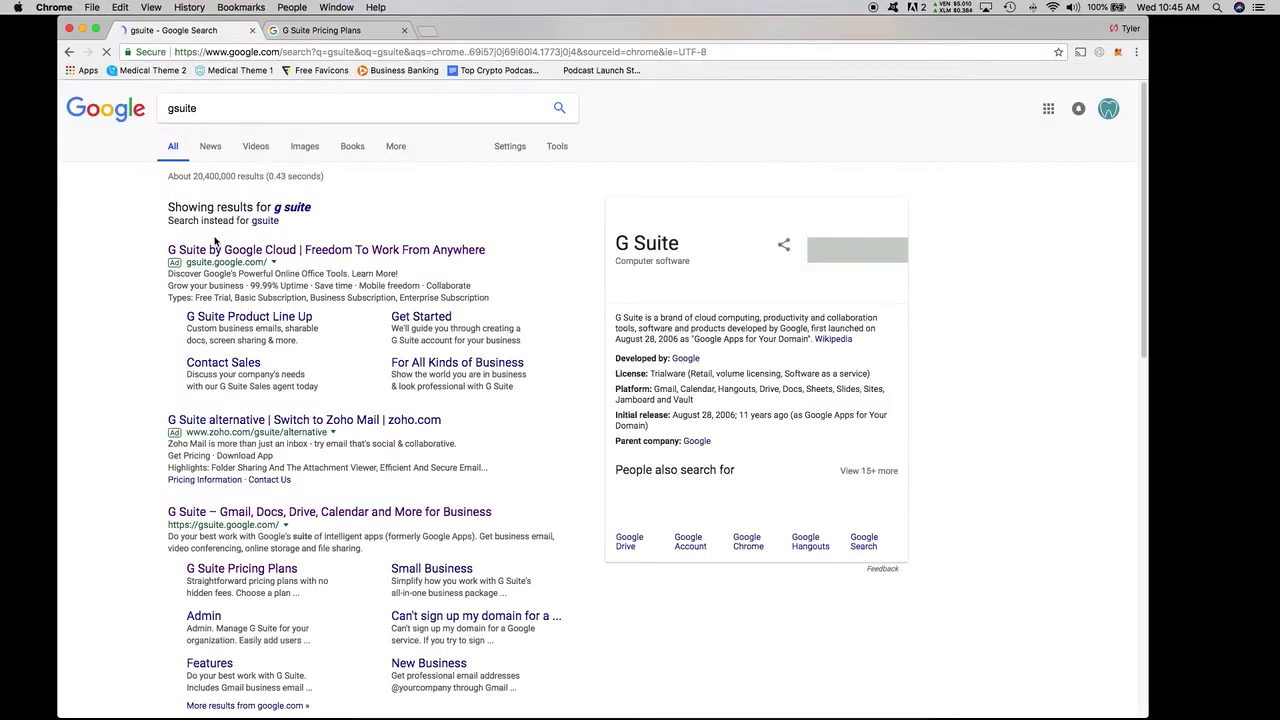
left_click(287, 511)
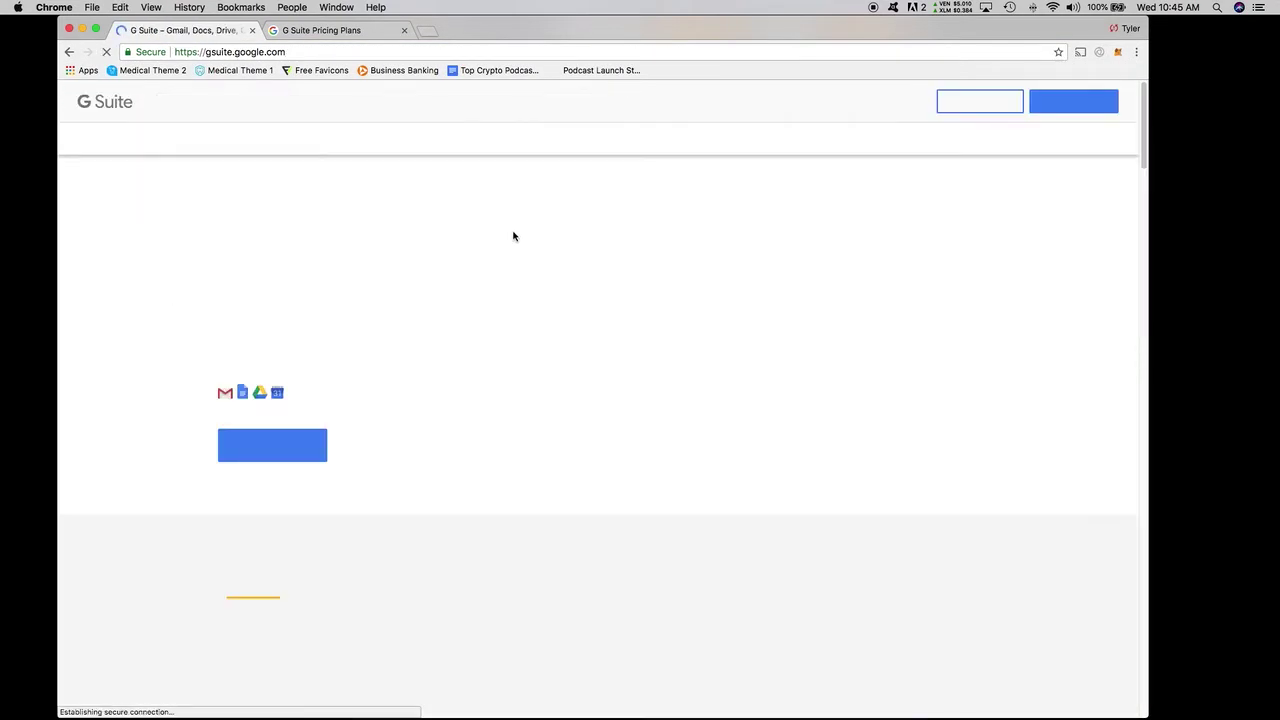
Step: Sign in with the organisation's domain and account password, then close the G Suite pricing tab
left_click(1100, 139)
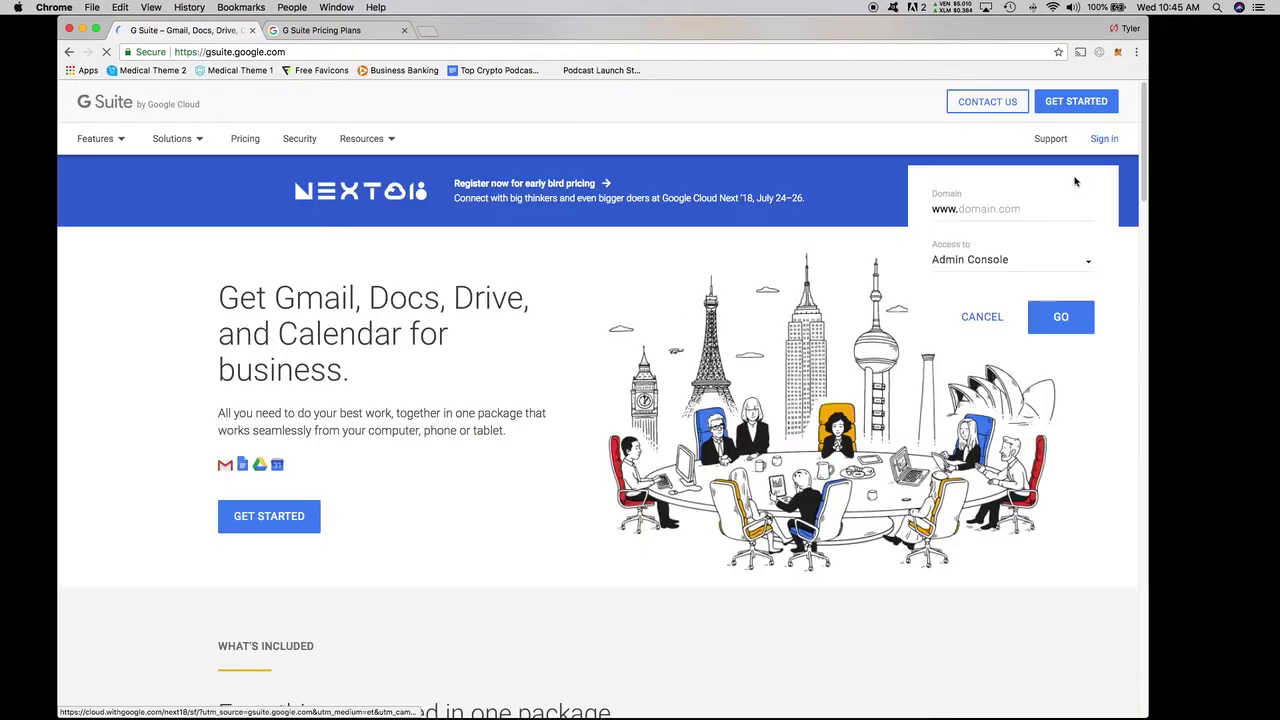
left_click(1032, 208)
type("to")
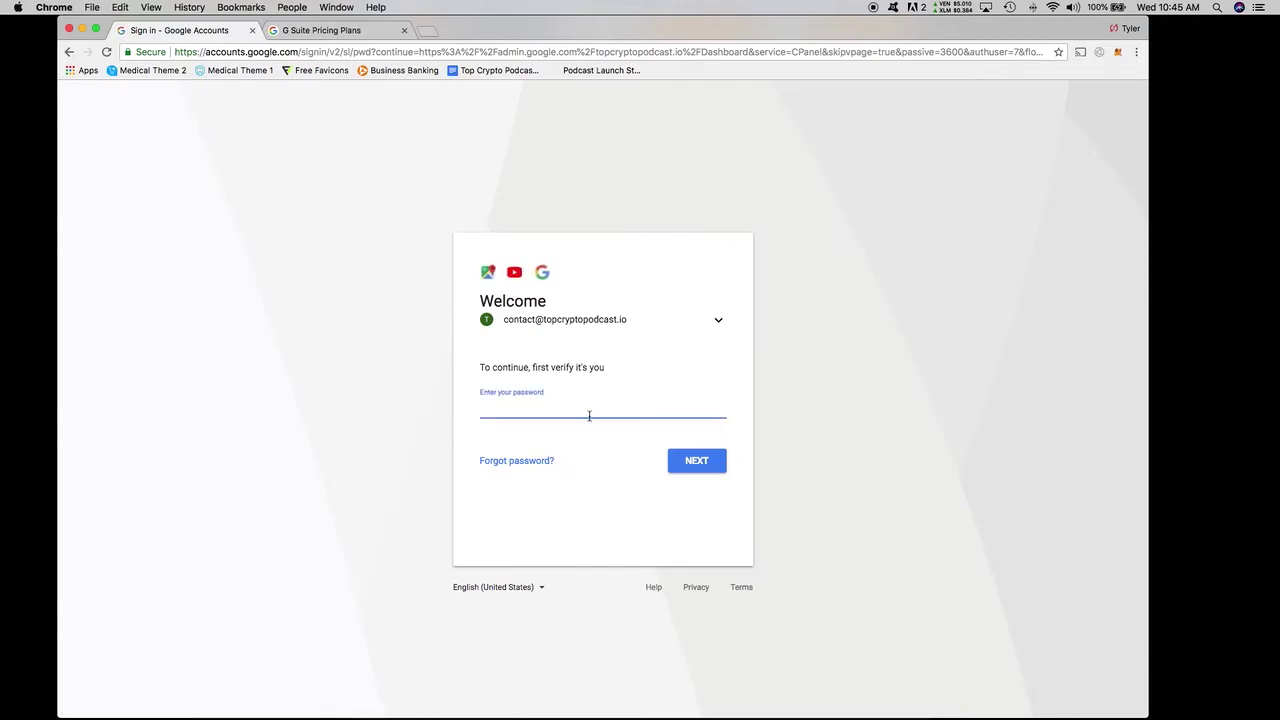
type("•••")
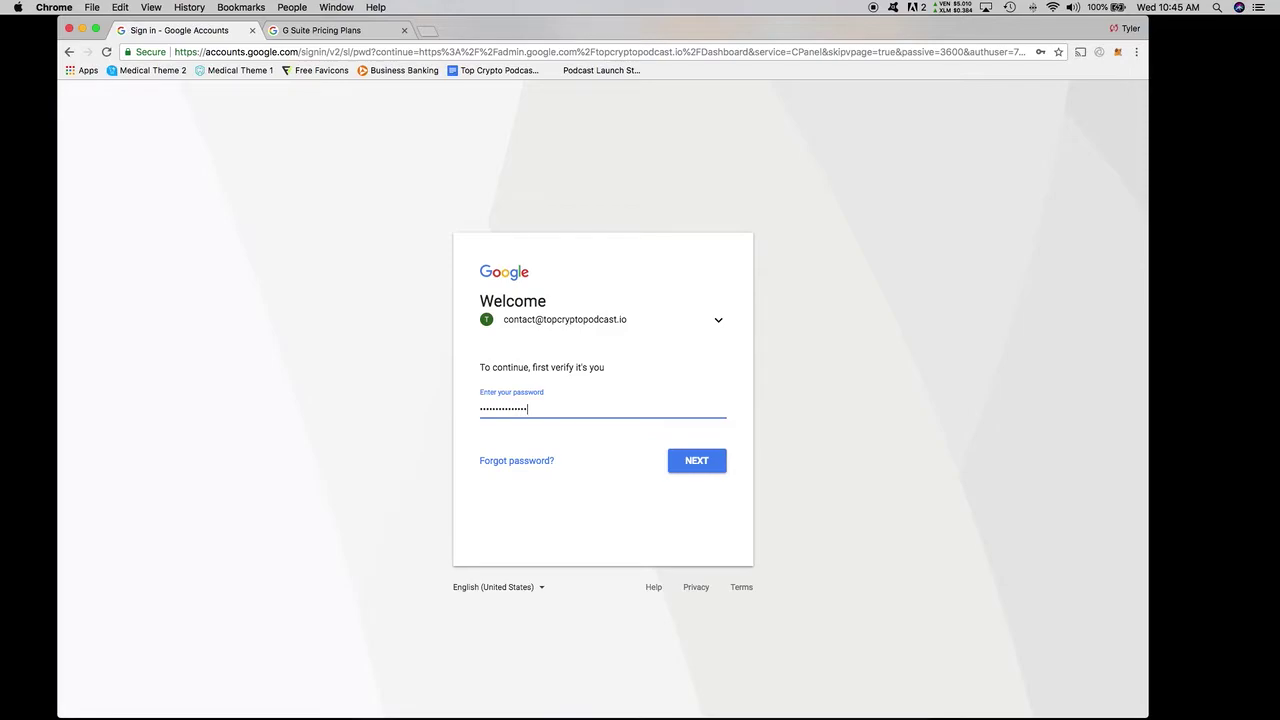
key("Return")
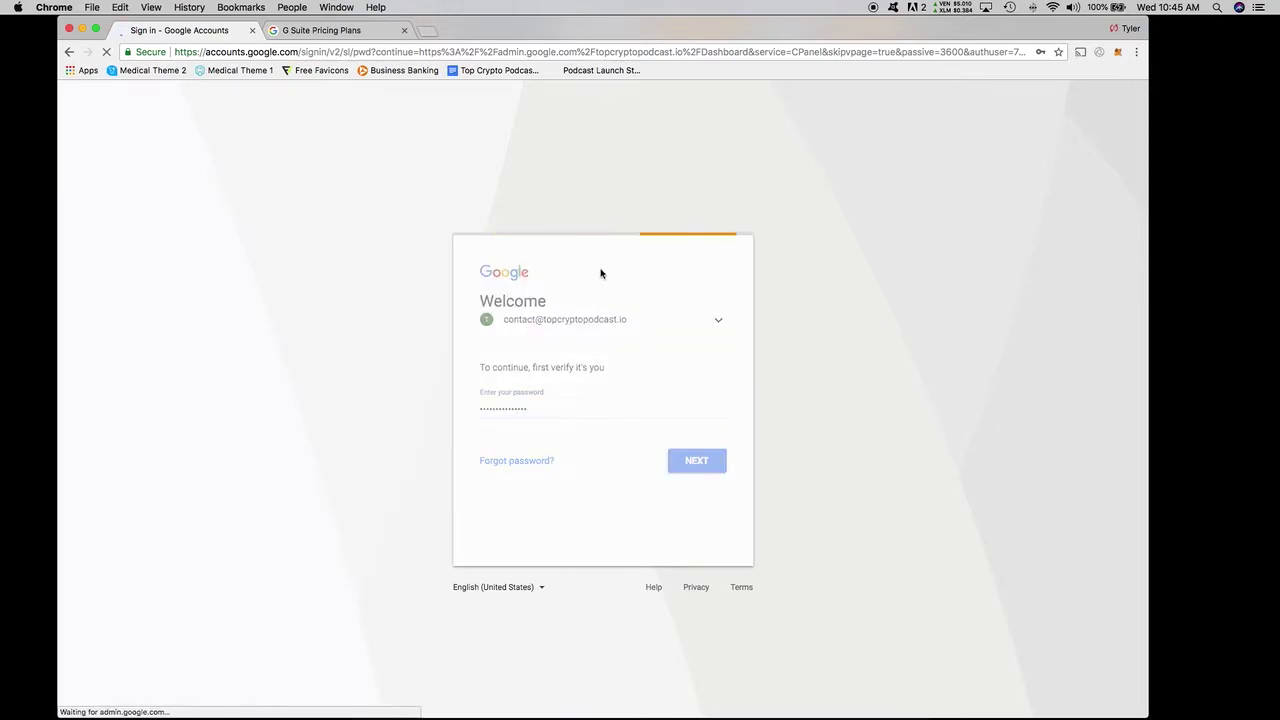
left_click(404, 30)
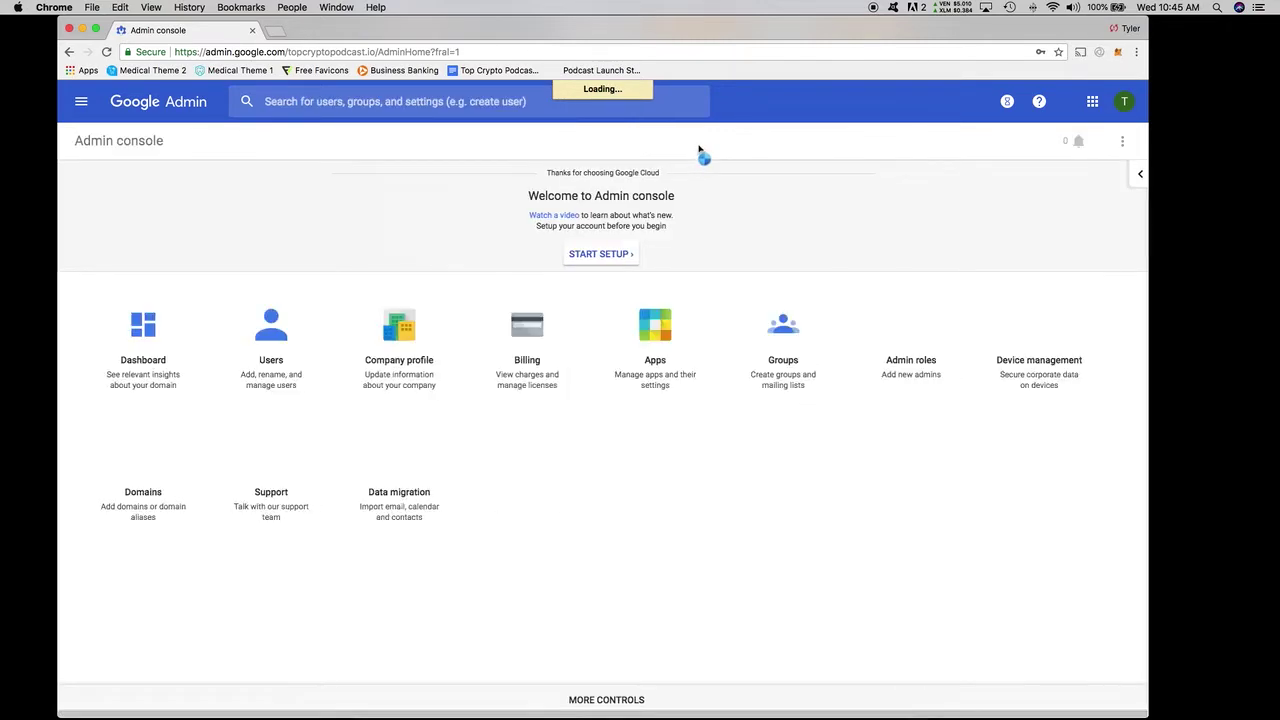
Step: Open Apps > G Suite in the Admin console to list Drive, Docs and other core services
left_click(667, 331)
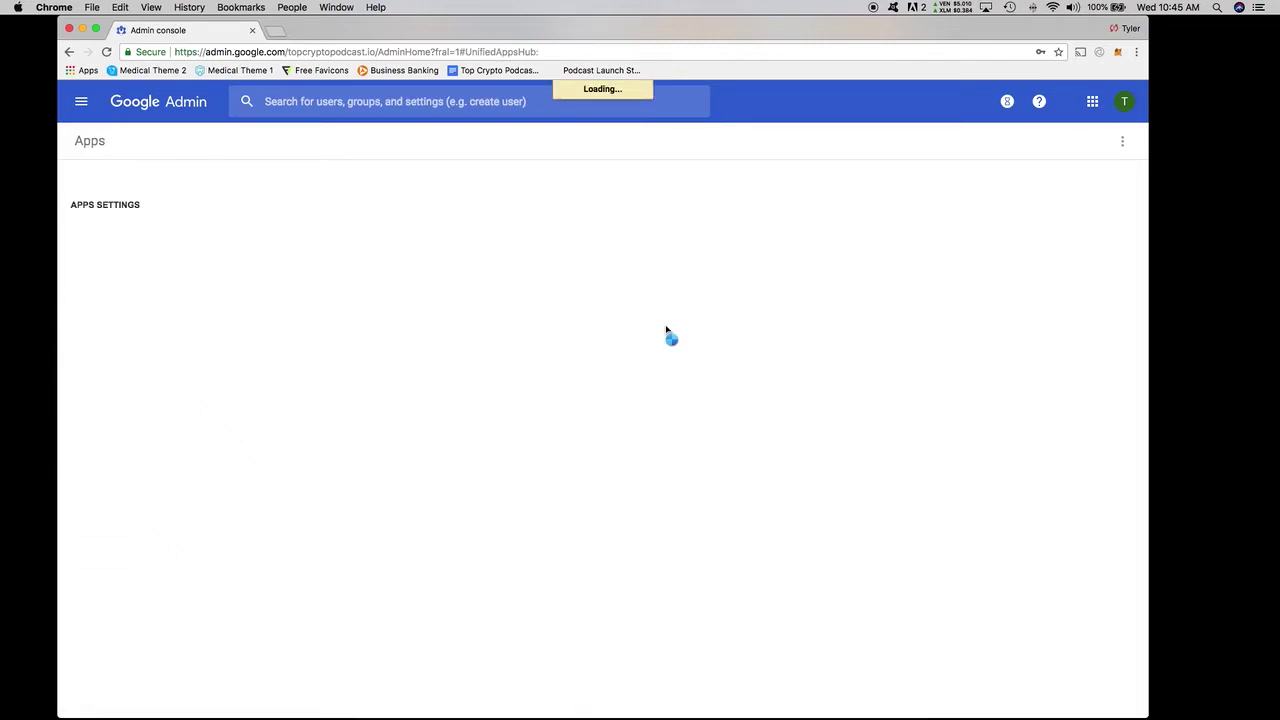
left_click(285, 293)
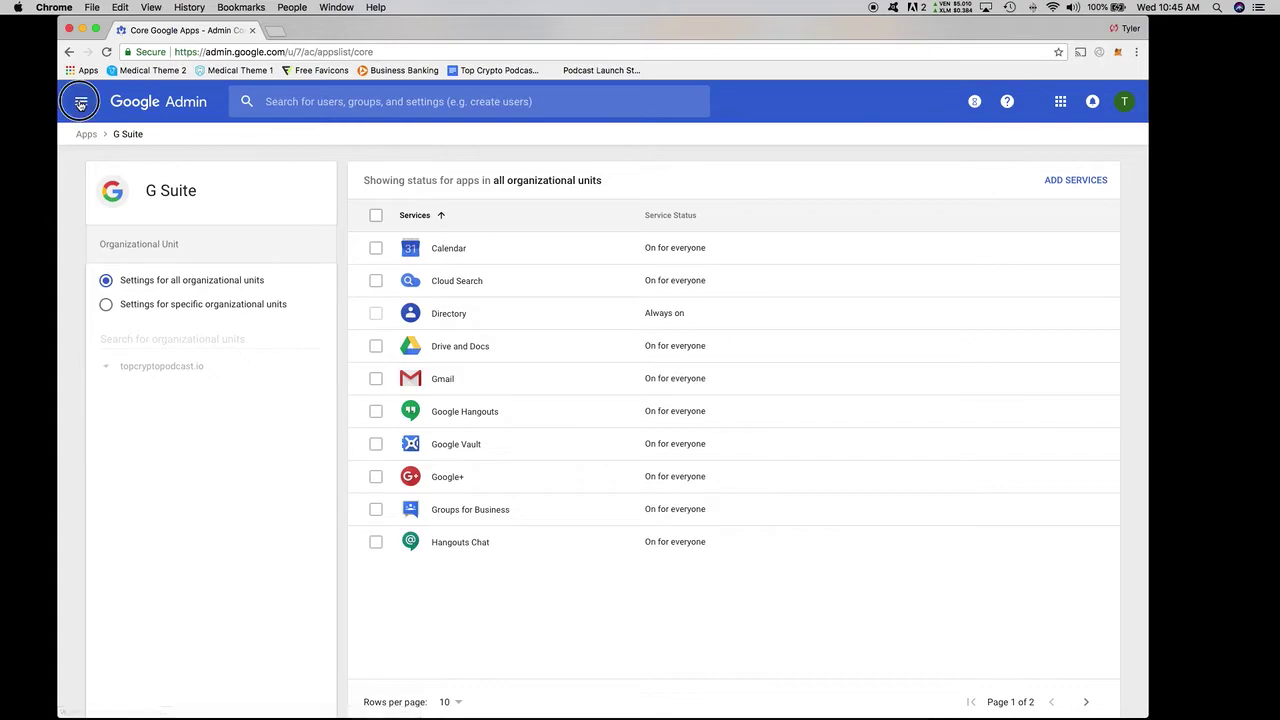
left_click(81, 101)
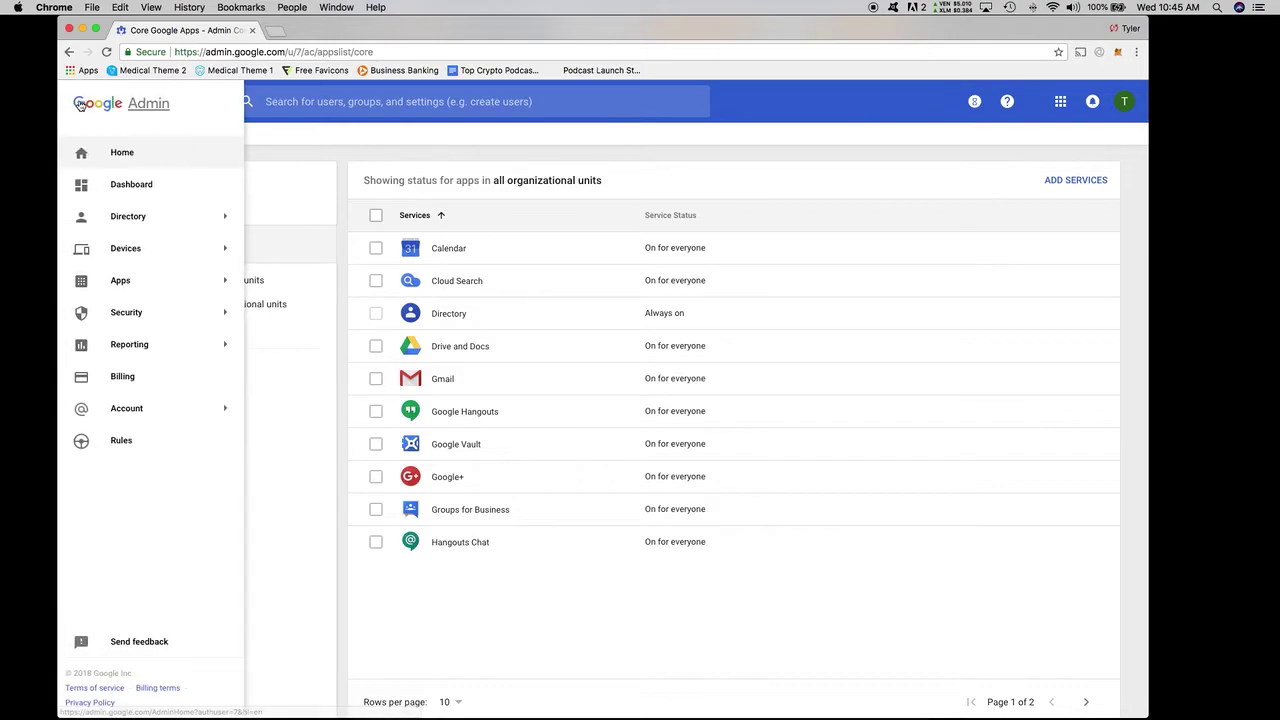
mouse_move(158, 215)
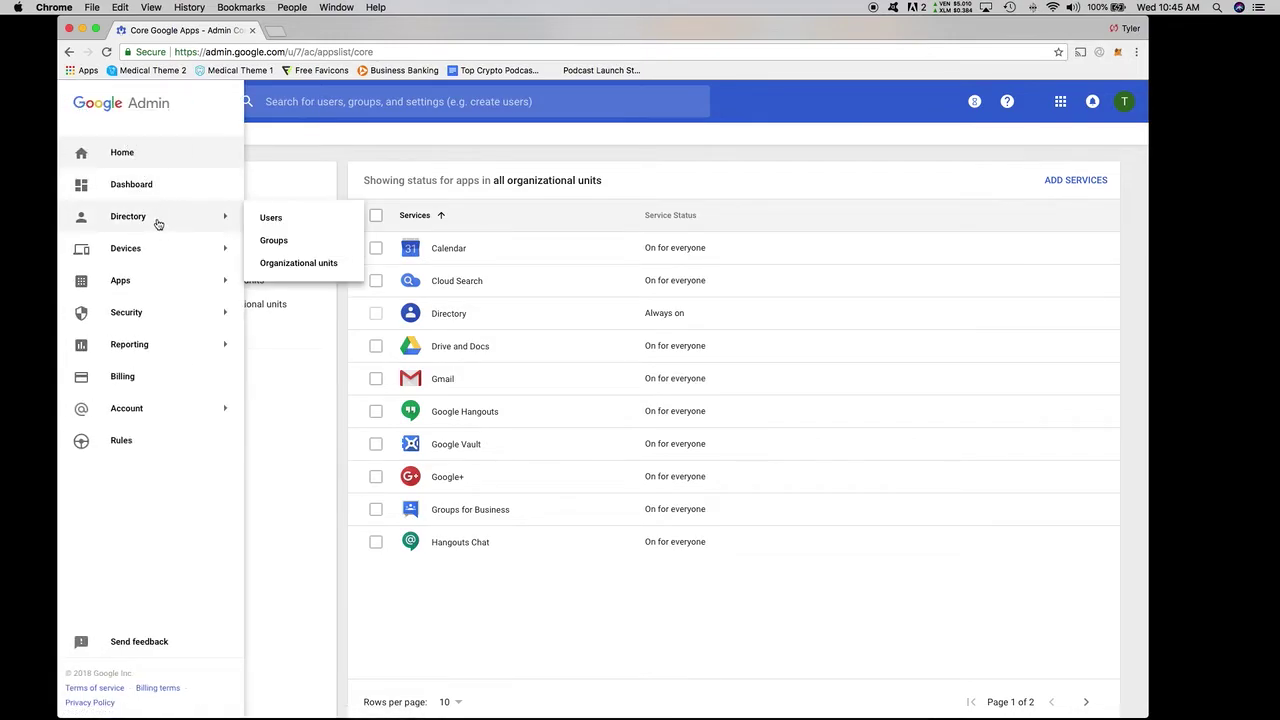
mouse_move(140, 277)
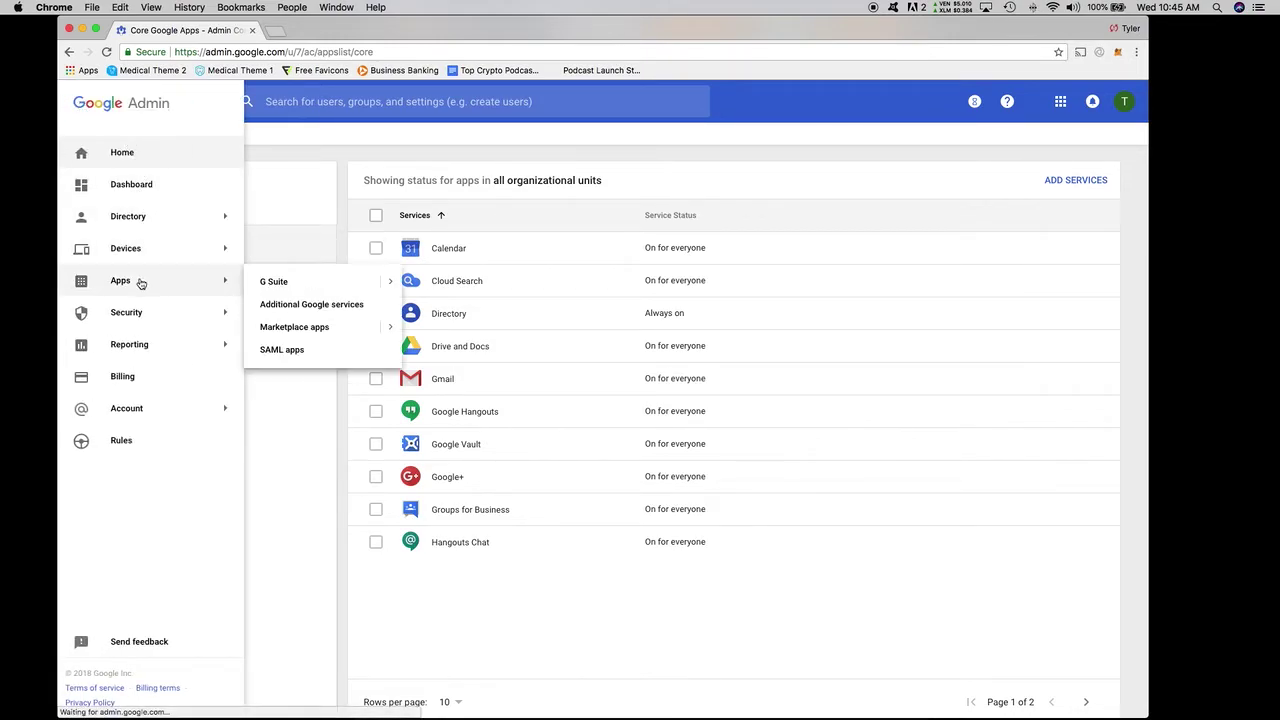
left_click(275, 282)
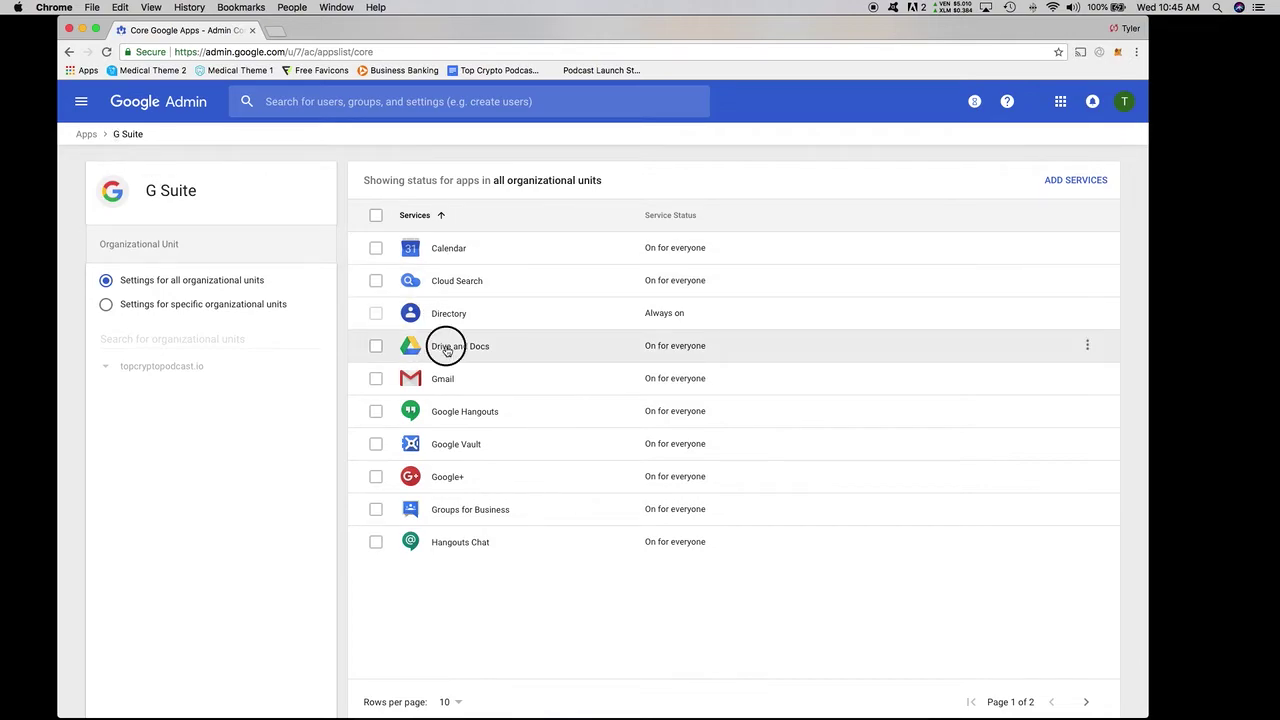
left_click(146, 107)
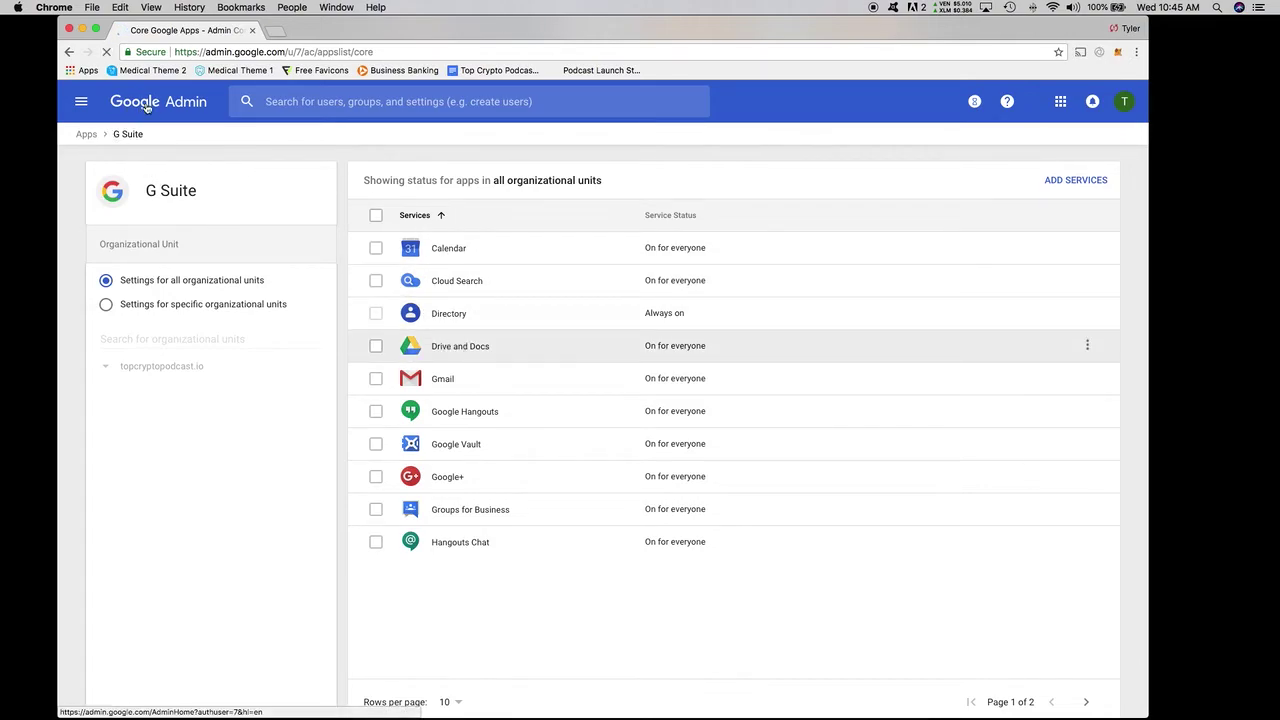
left_click(242, 54)
Step: Search for 'google drive' and open the Google Drive web app
type("google dr")
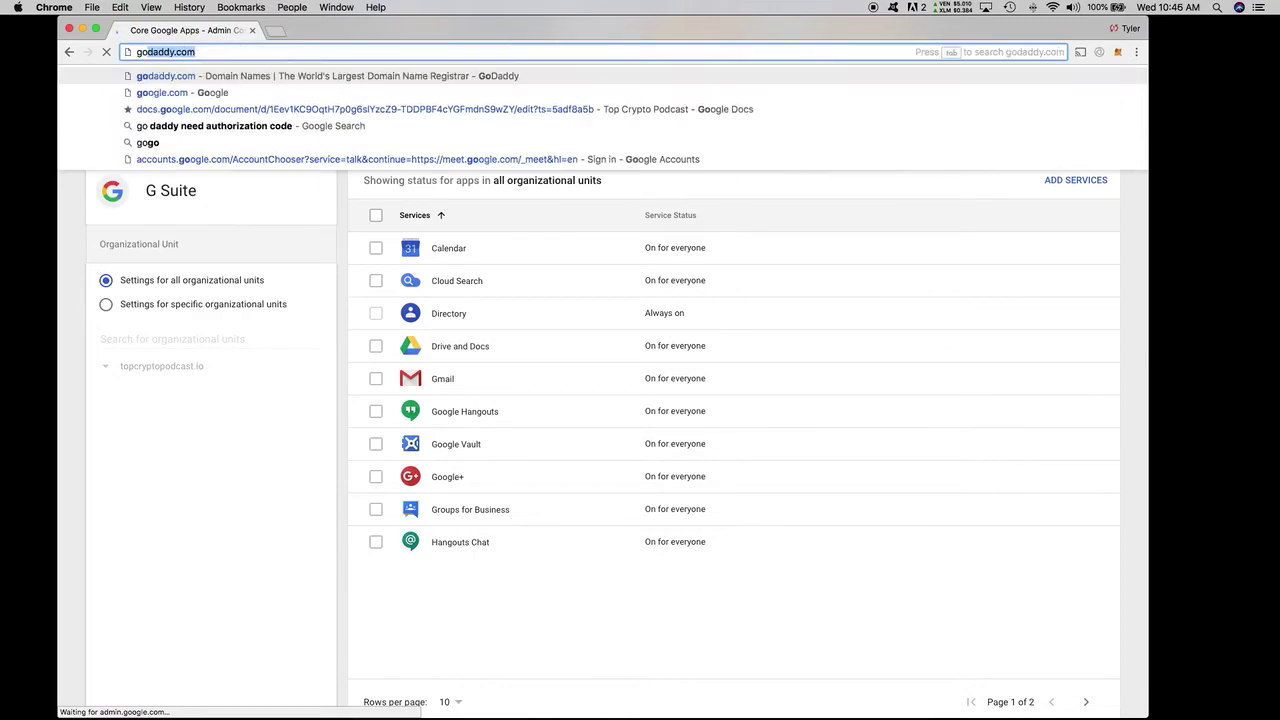
type("ive")
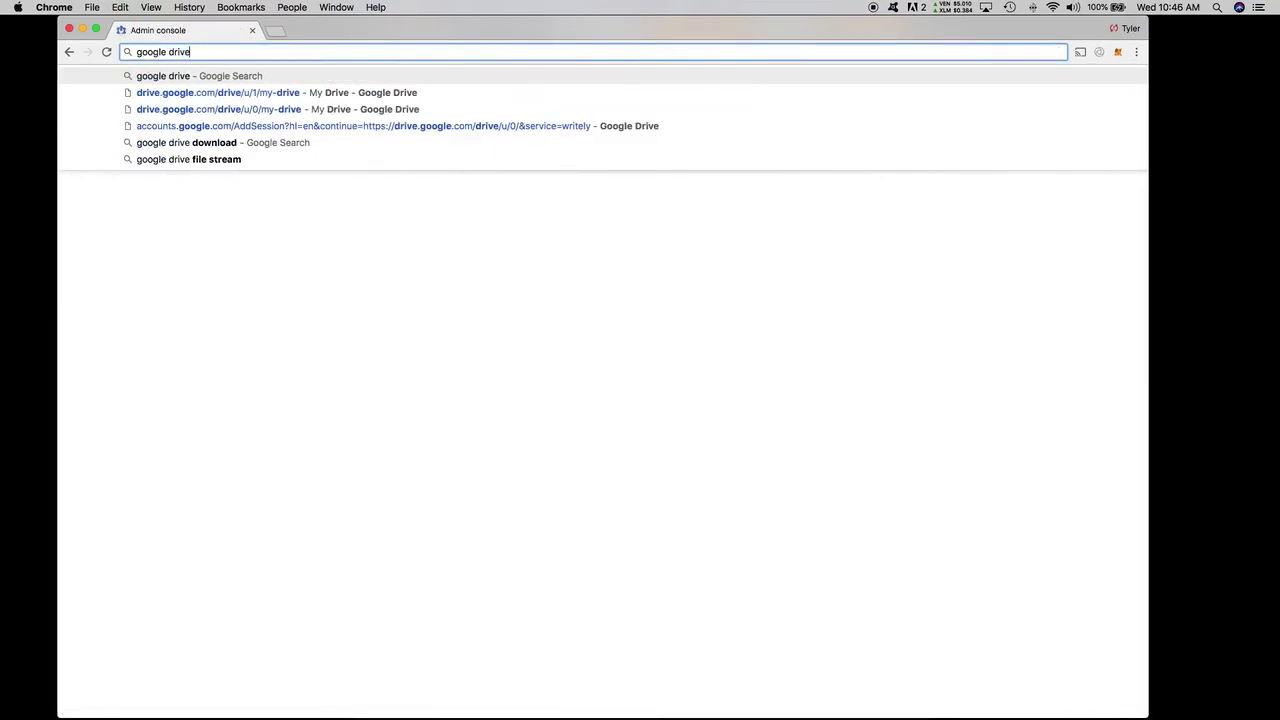
key("Return")
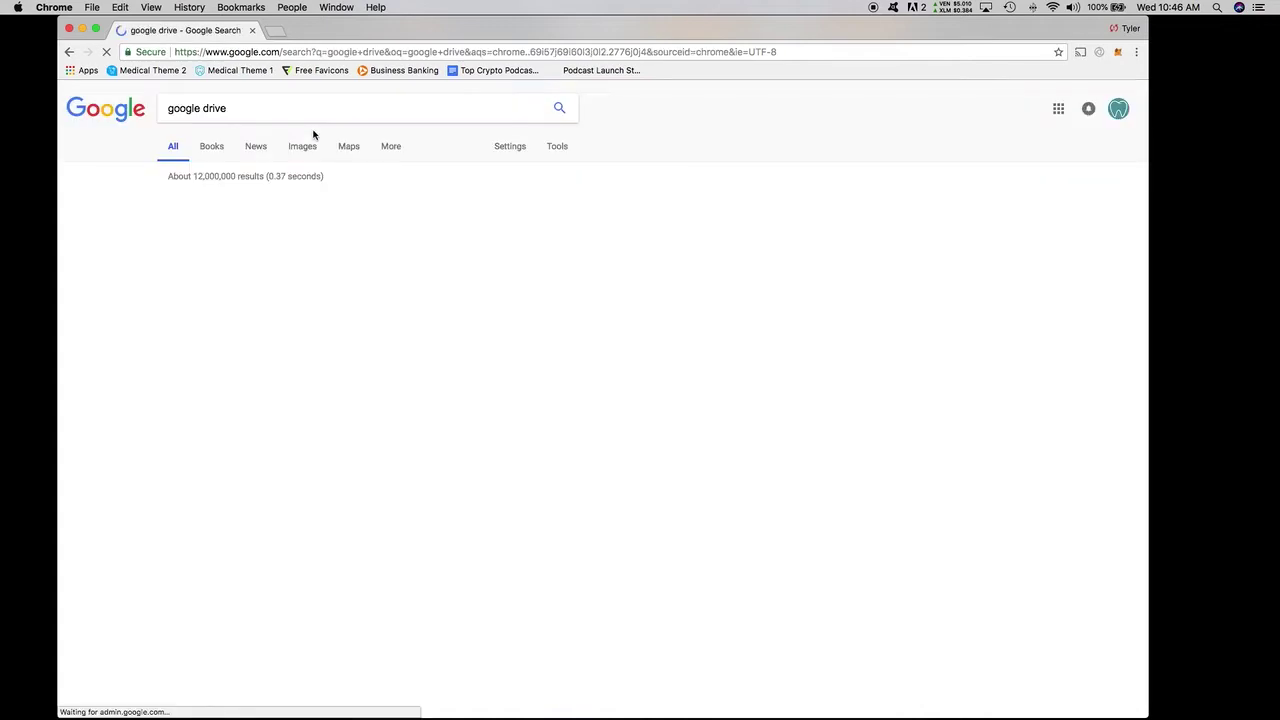
left_click(281, 204)
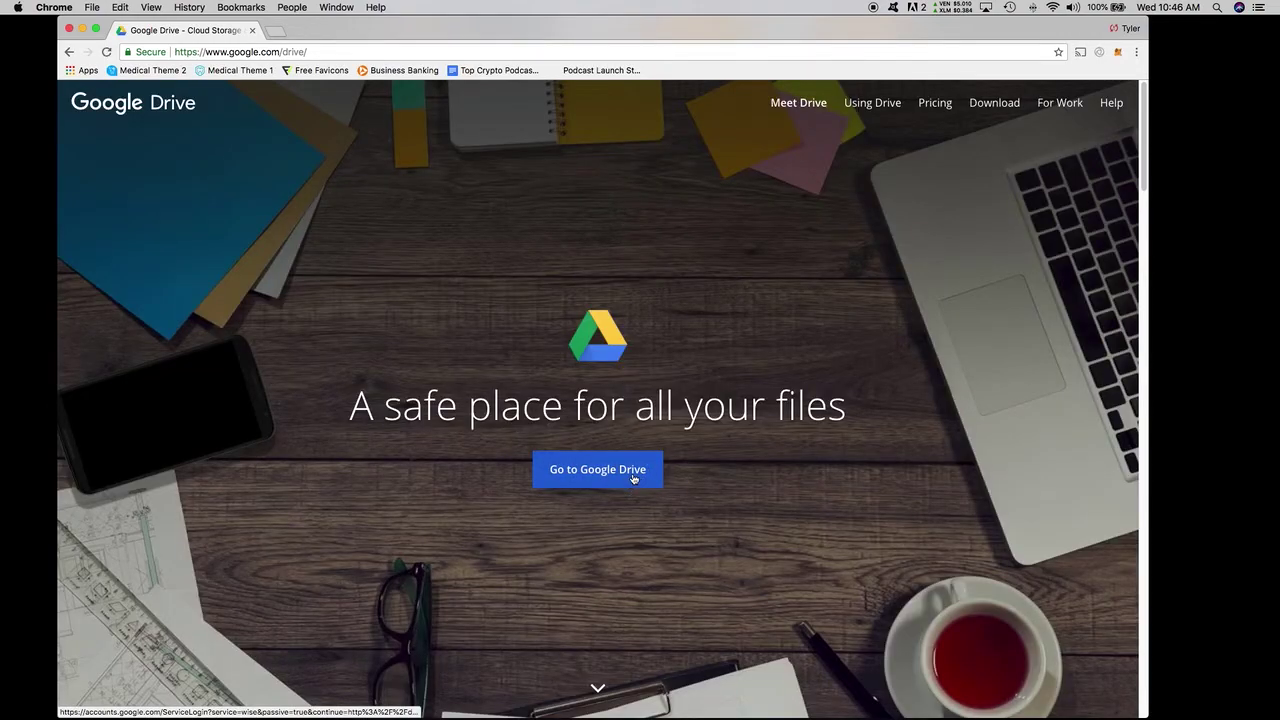
left_click(633, 479)
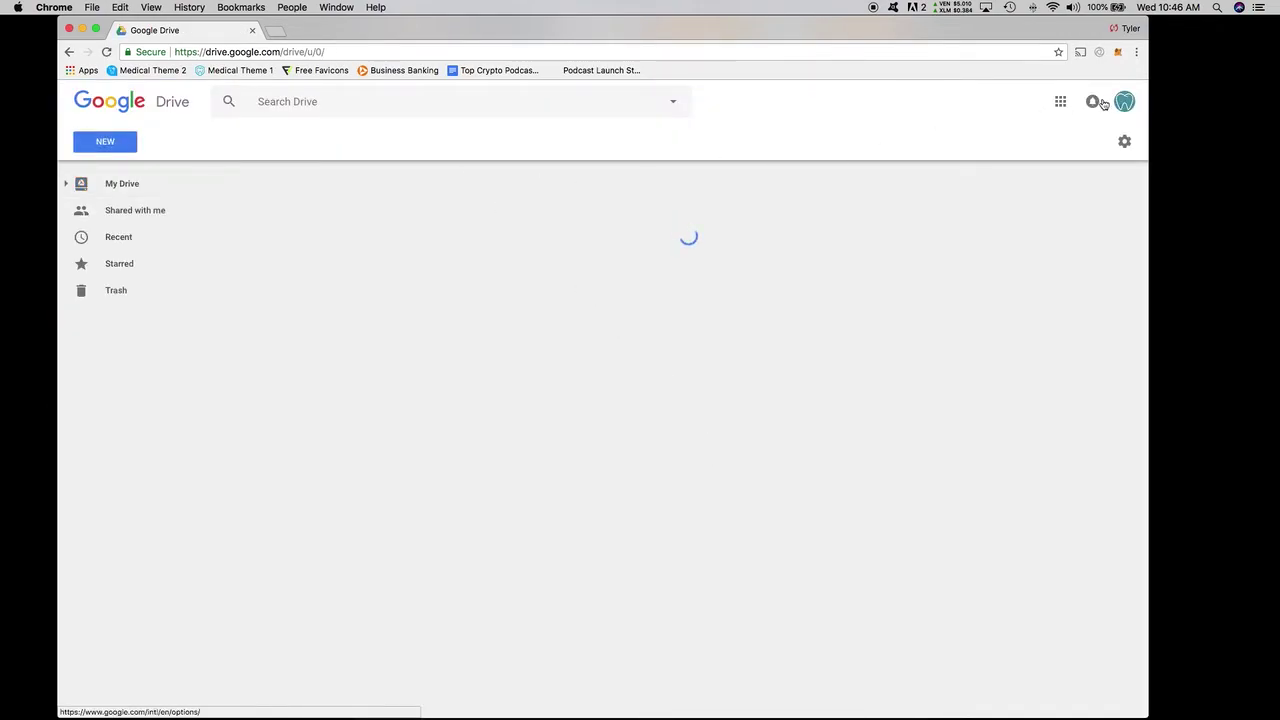
Step: Switch Drive to the podcast contact account and close the old account's Drive tab
left_click(1124, 103)
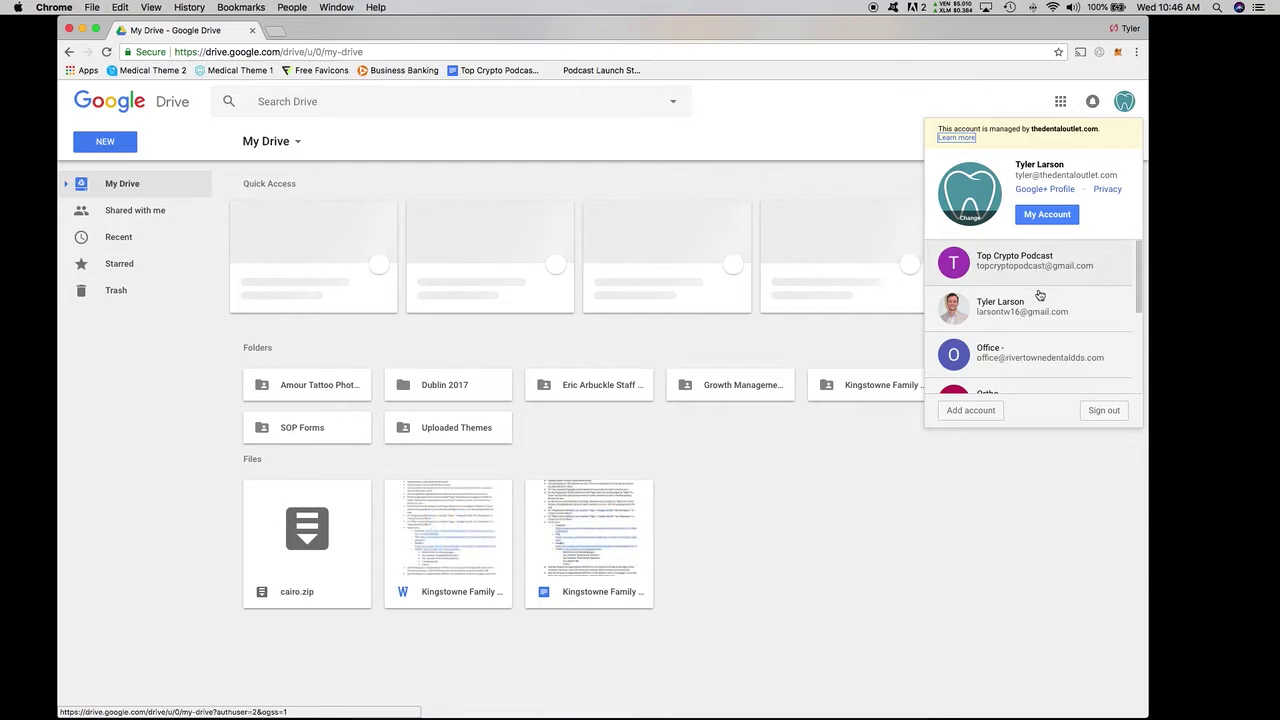
scroll(1145, 349, "down", 3)
scroll(1145, 349, "down", 1)
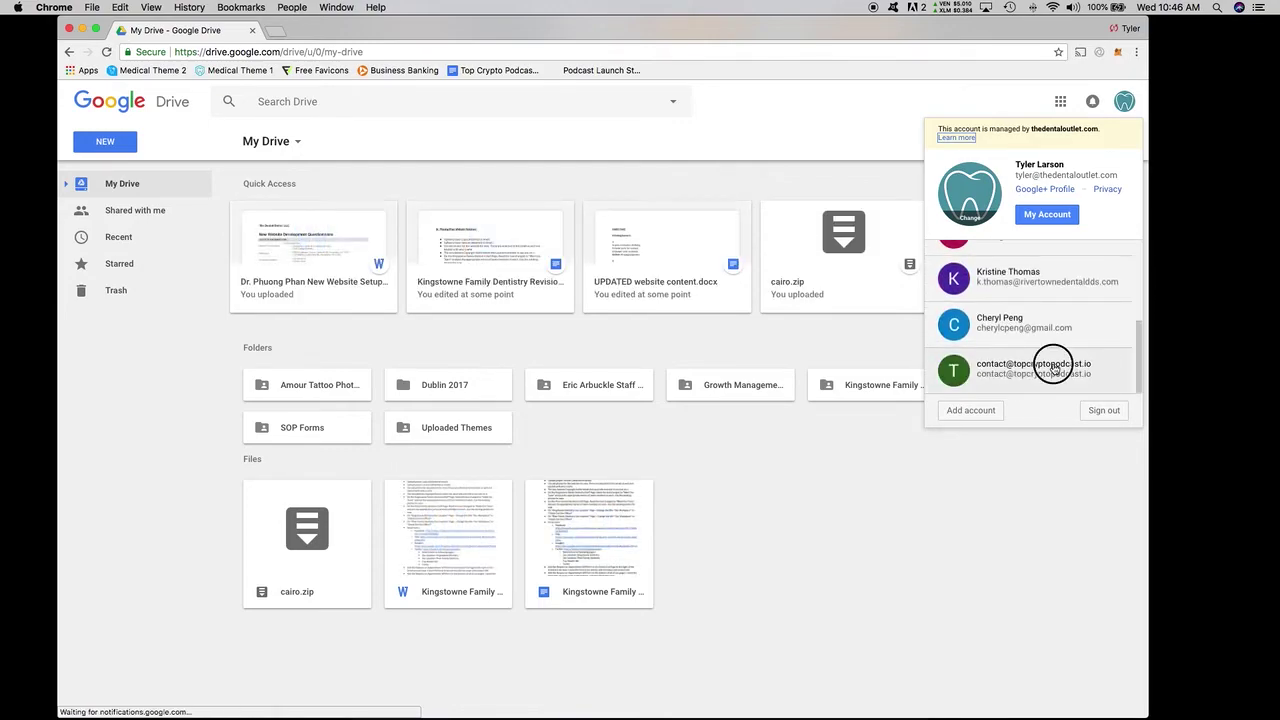
left_click(1057, 363)
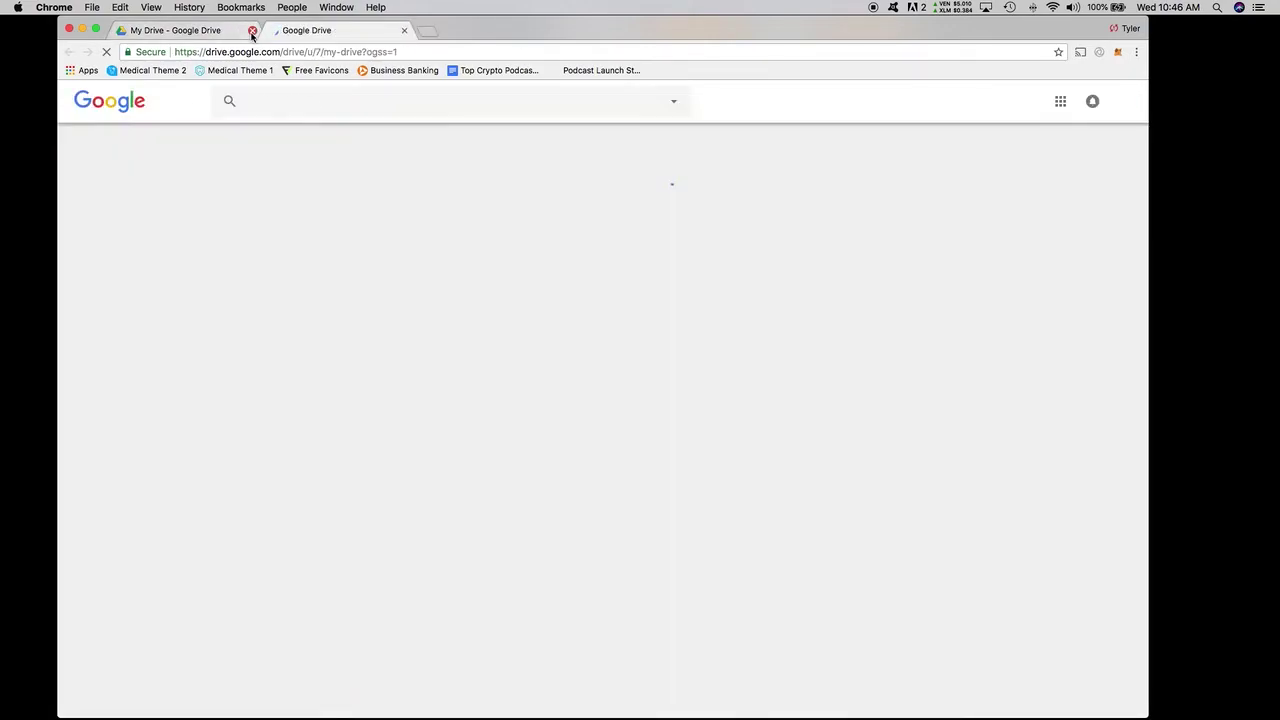
left_click(252, 31)
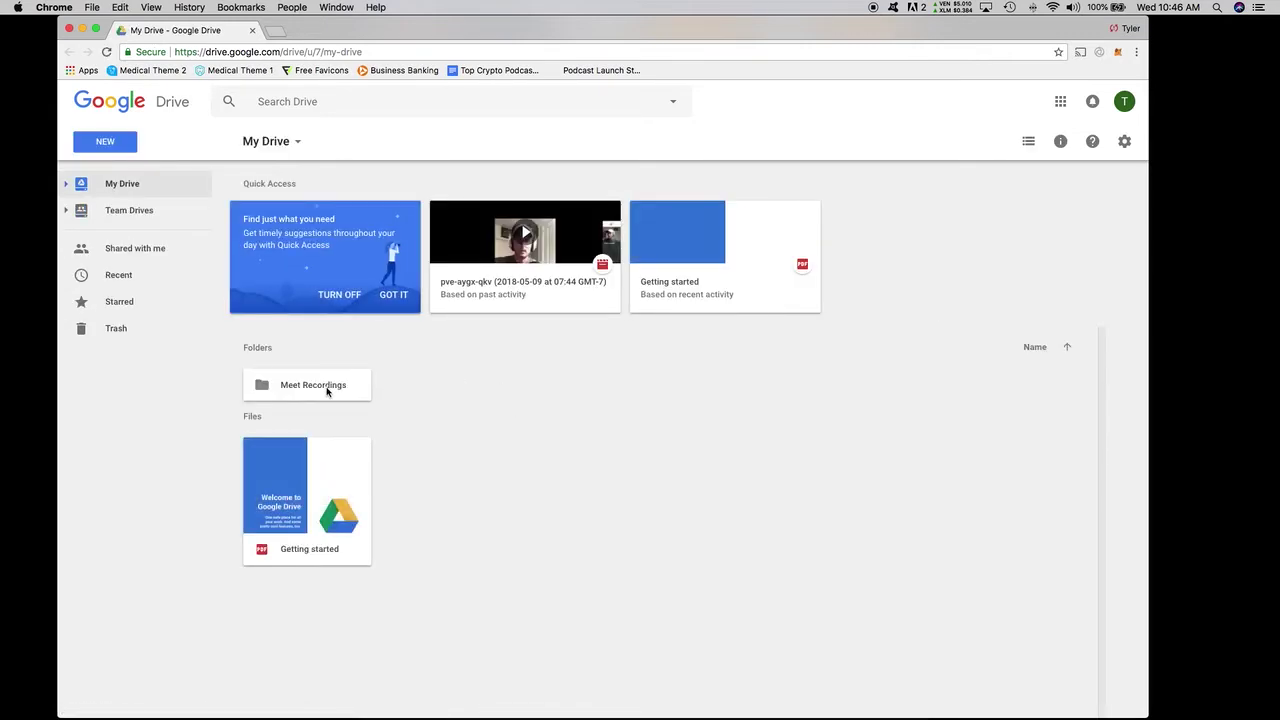
Step: Dismiss the Drive welcome and Team Drives tips and open the Meet Recordings folder
left_click(326, 388)
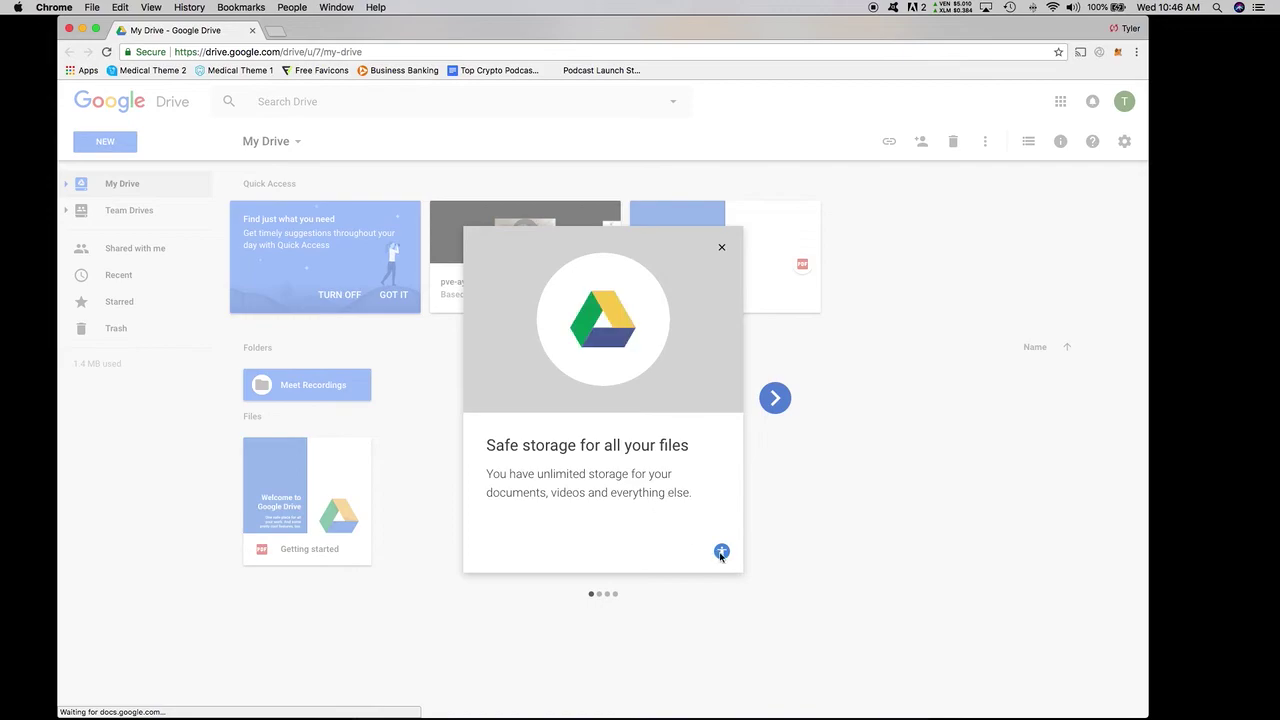
left_click(721, 247)
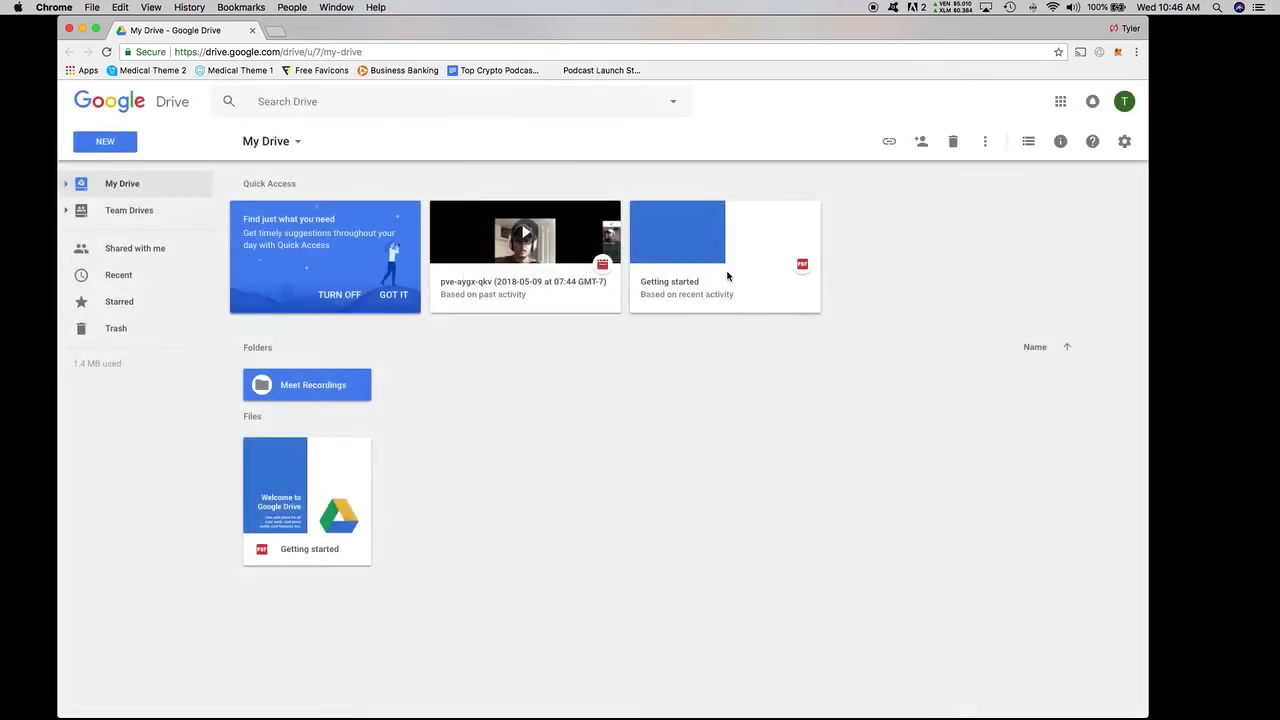
double_click(340, 382)
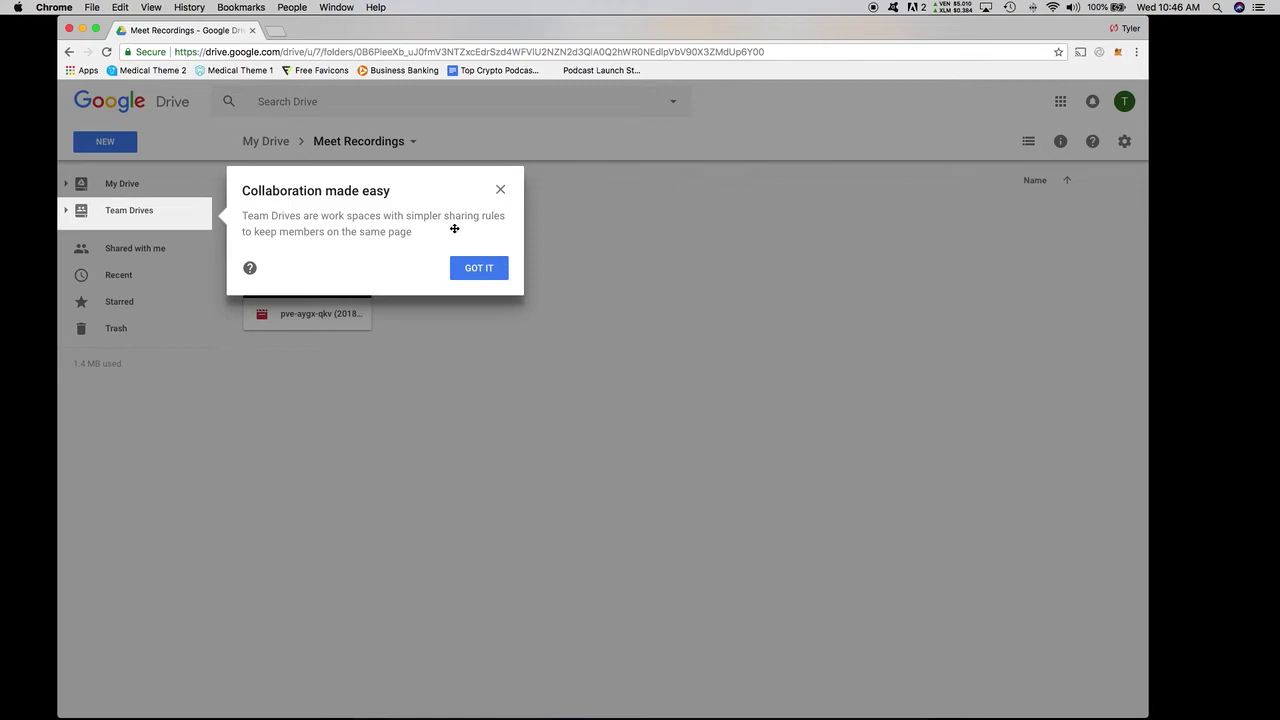
left_click(472, 268)
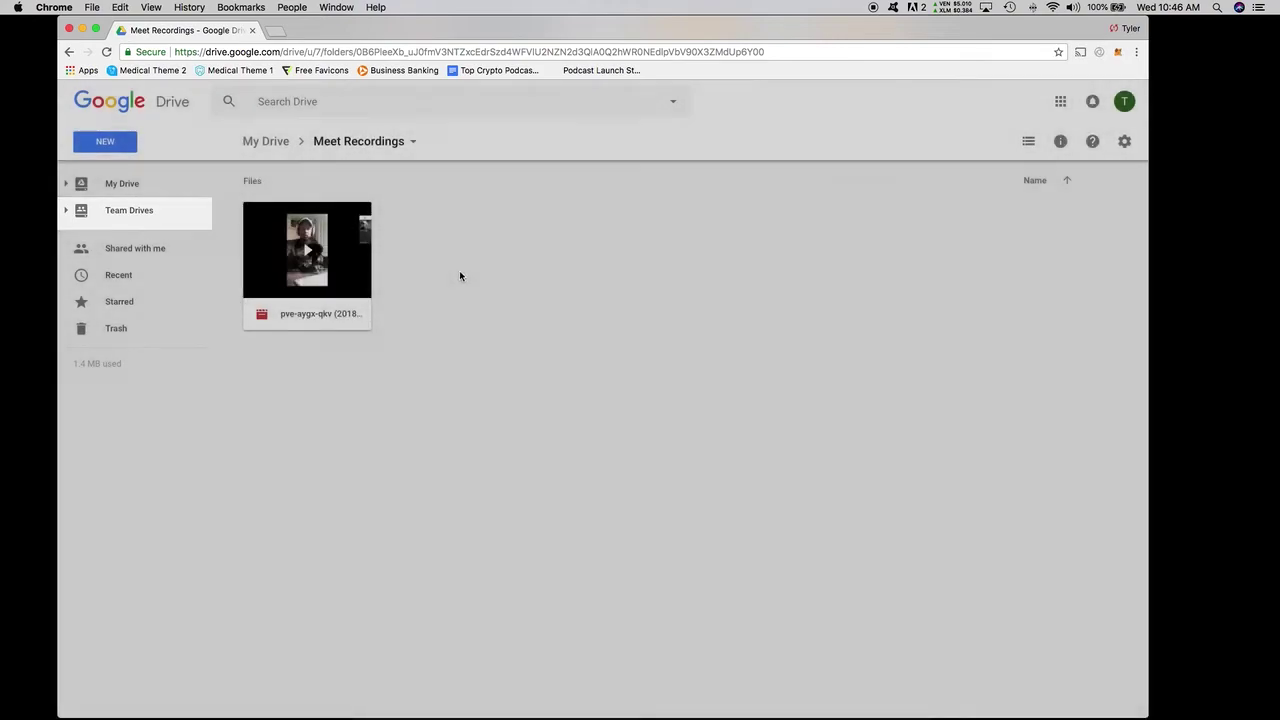
Step: Play the 22-second call recording muted in preview, then close the preview
left_click(336, 268)
double_click(336, 268)
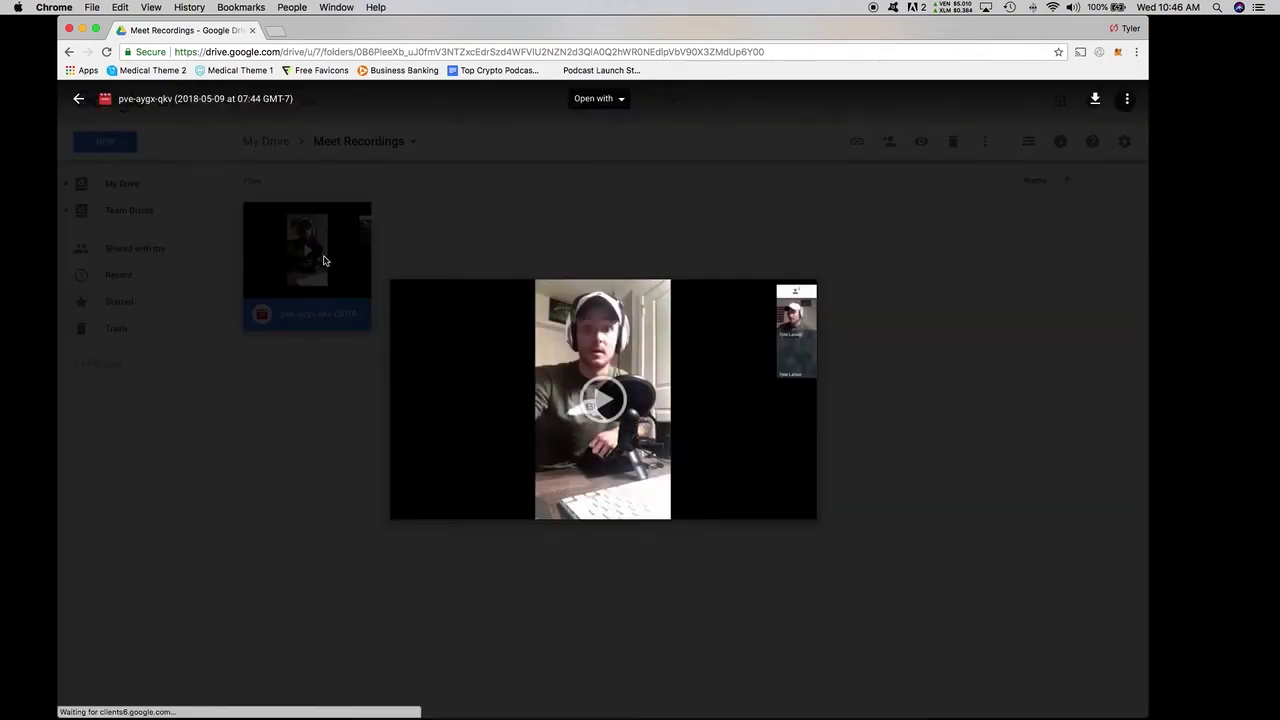
left_click(616, 403)
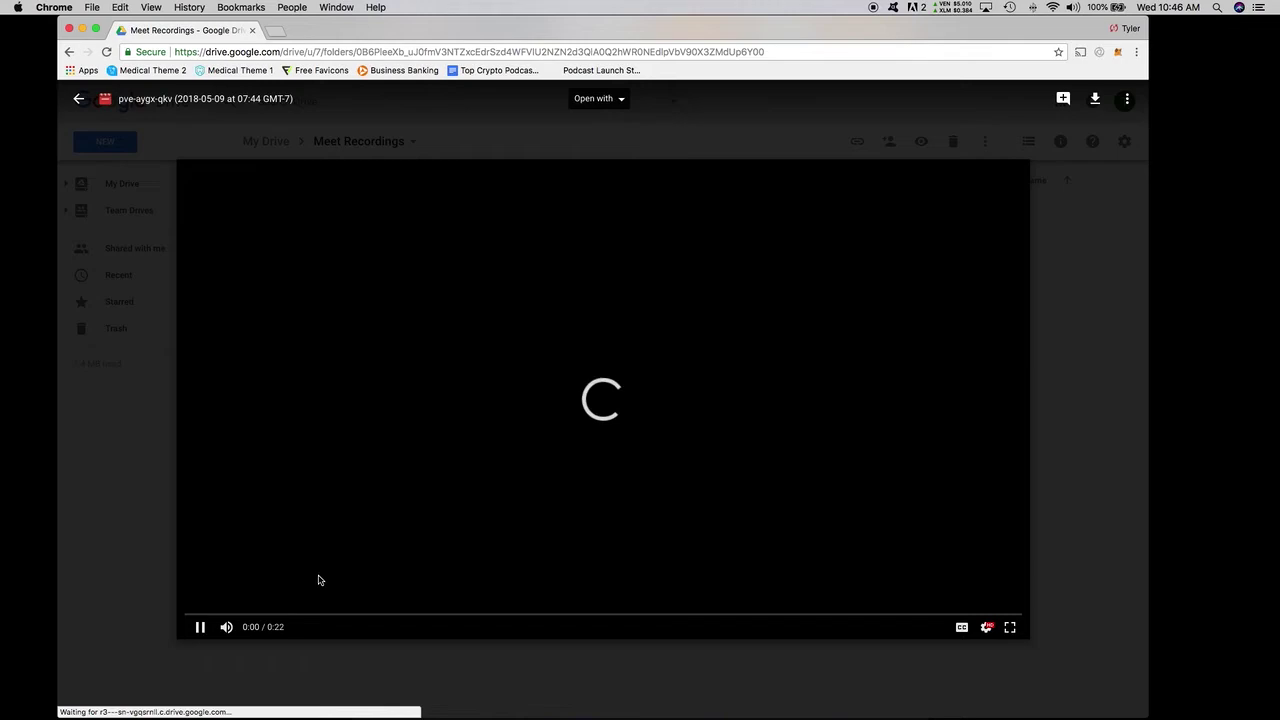
left_click(228, 627)
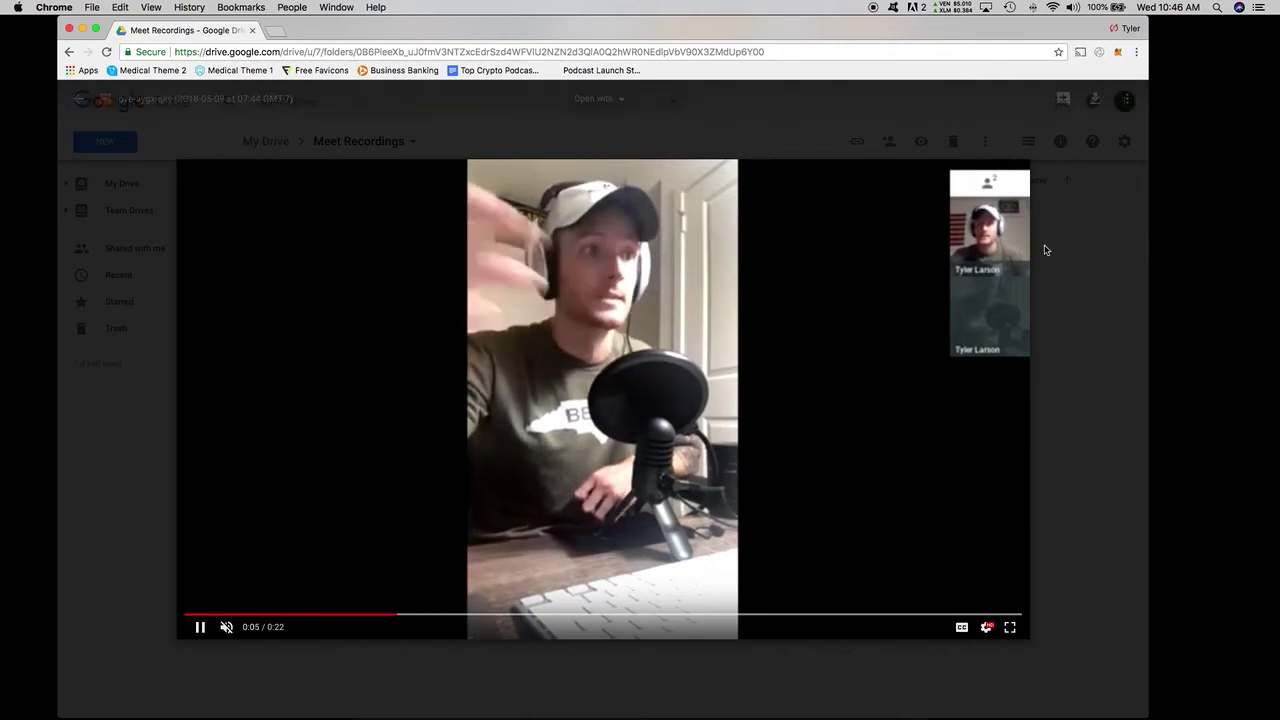
left_click(1091, 263)
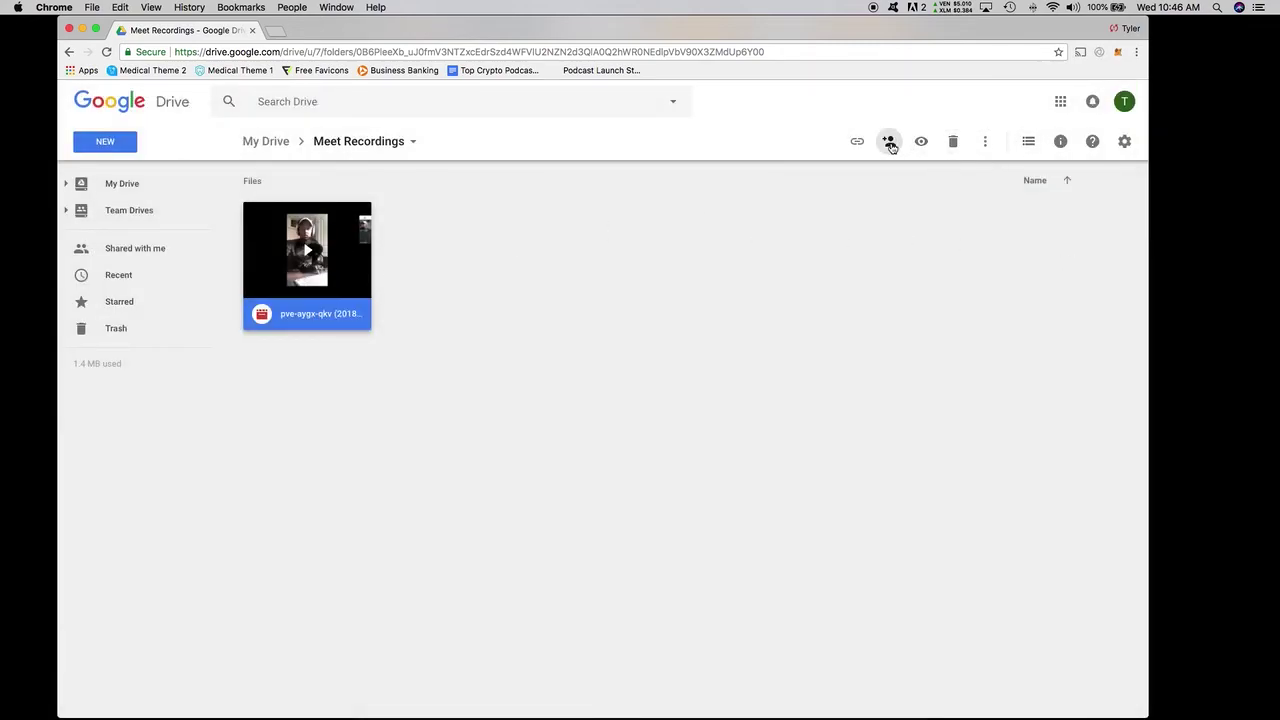
left_click(985, 143)
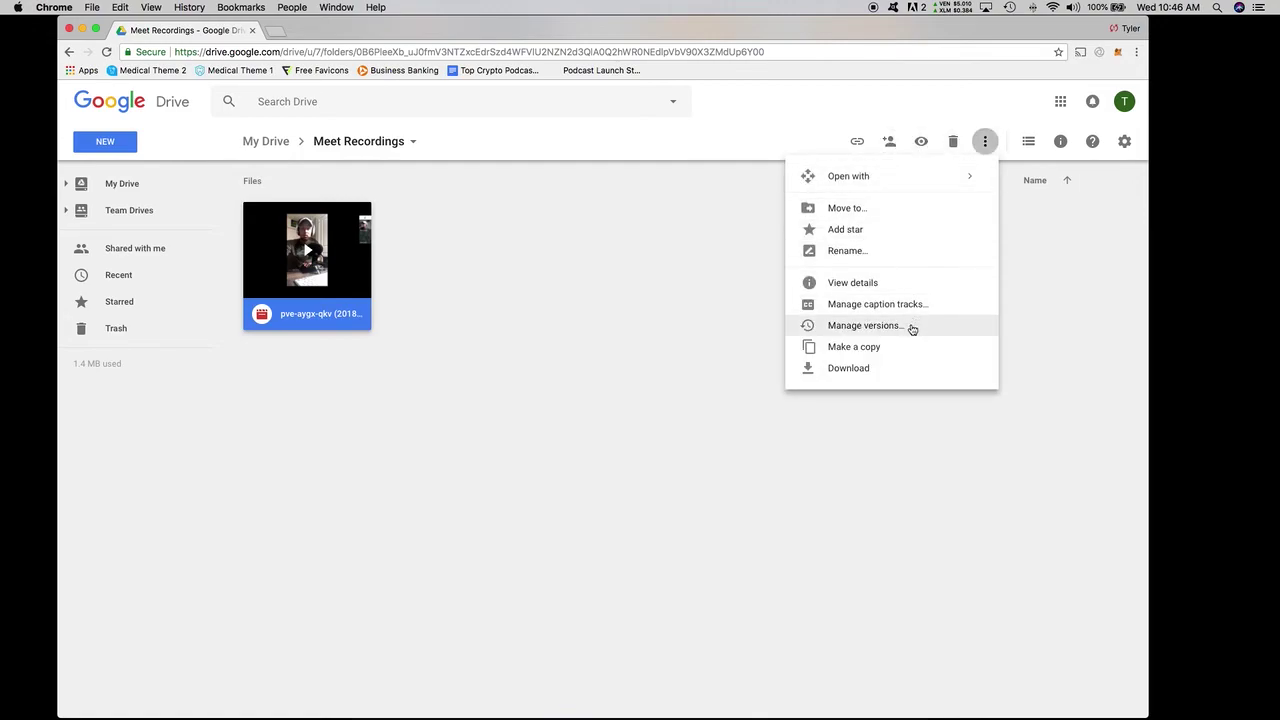
left_click(589, 257)
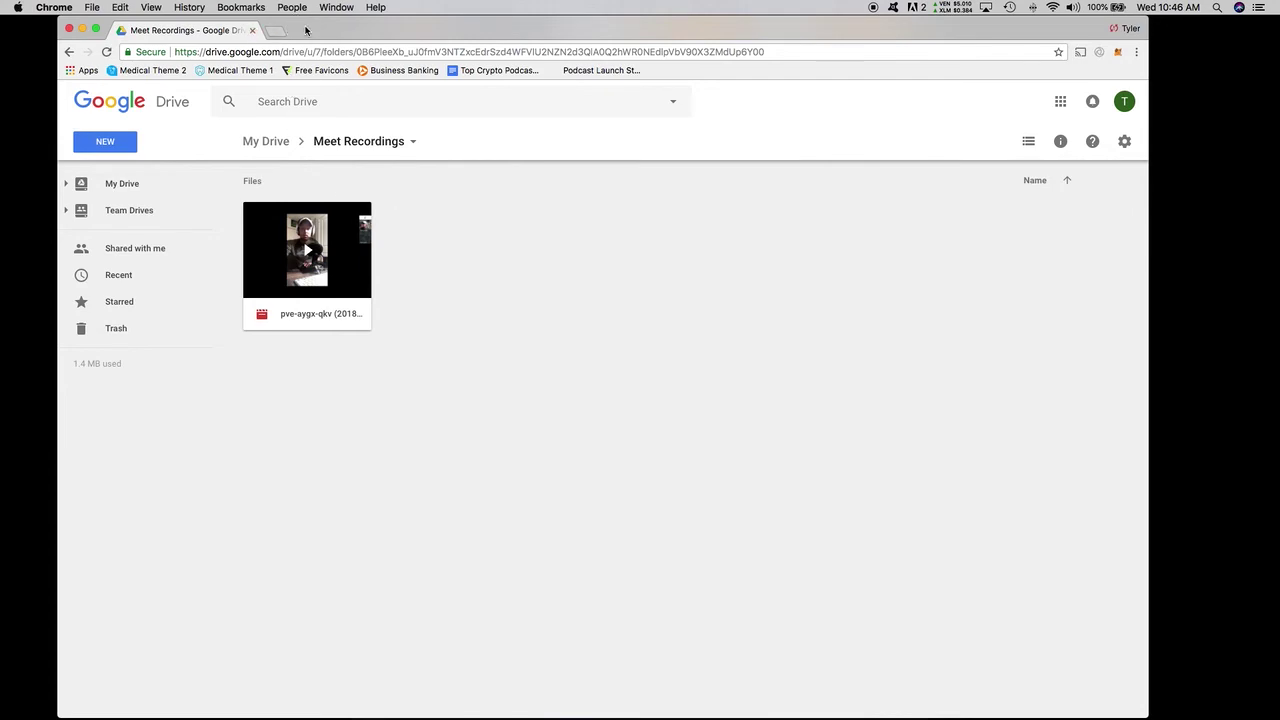
left_click_drag(637, 28, 636, 28)
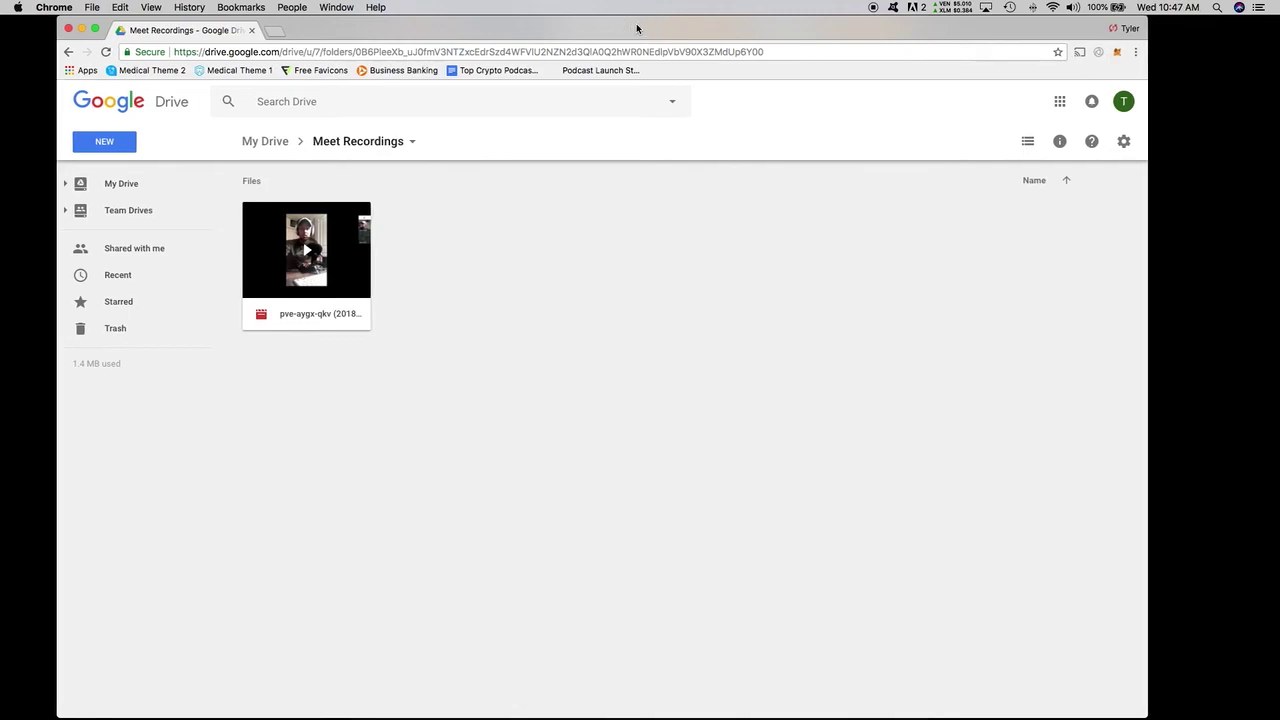